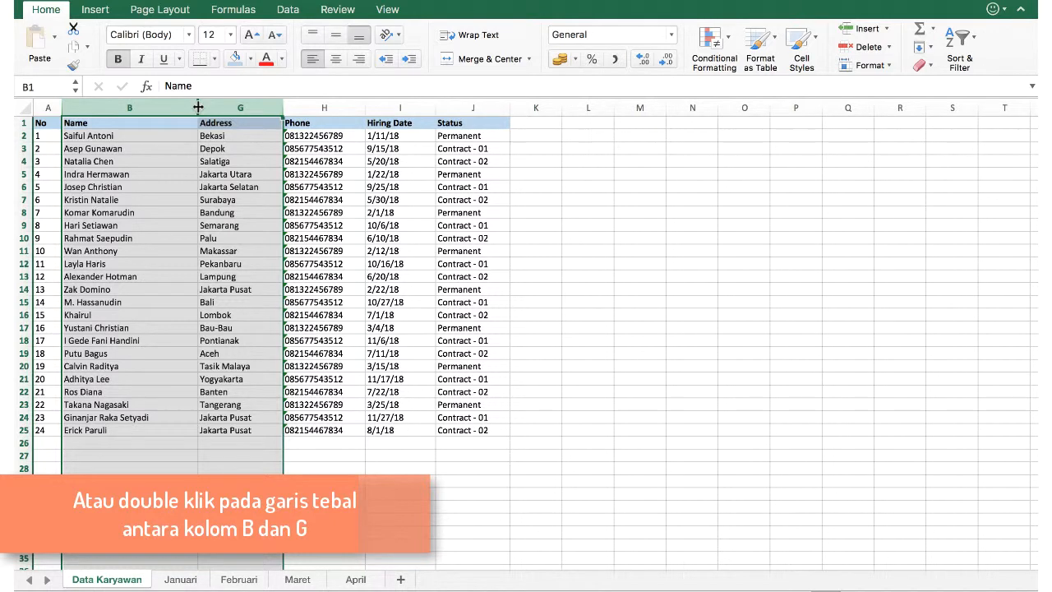
Unhide columns C–F, hide columns B–G, then unhide them again from an A:H selection.
right_click(245, 108)
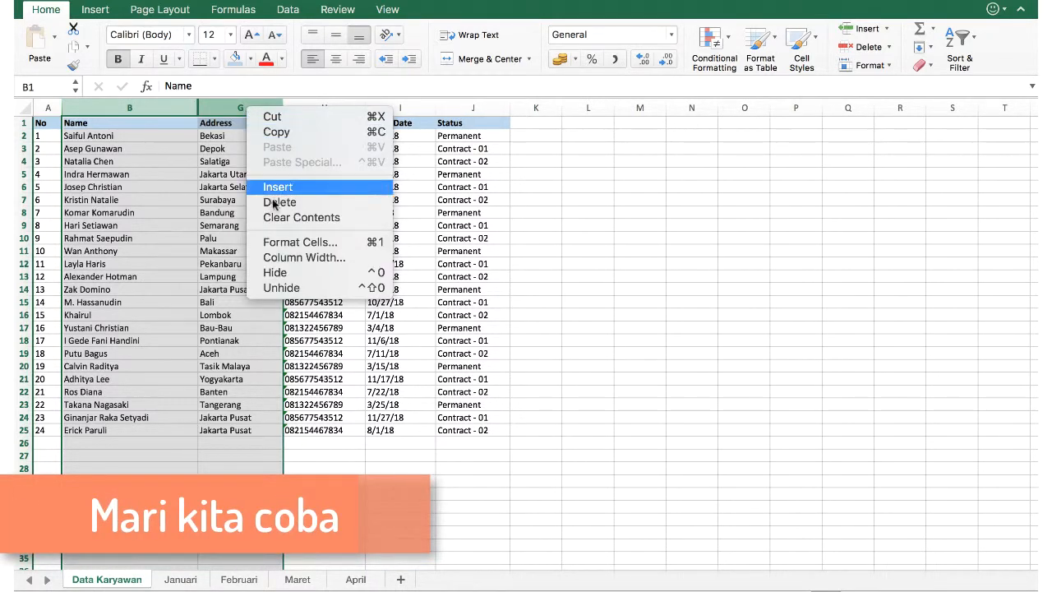
click(293, 288)
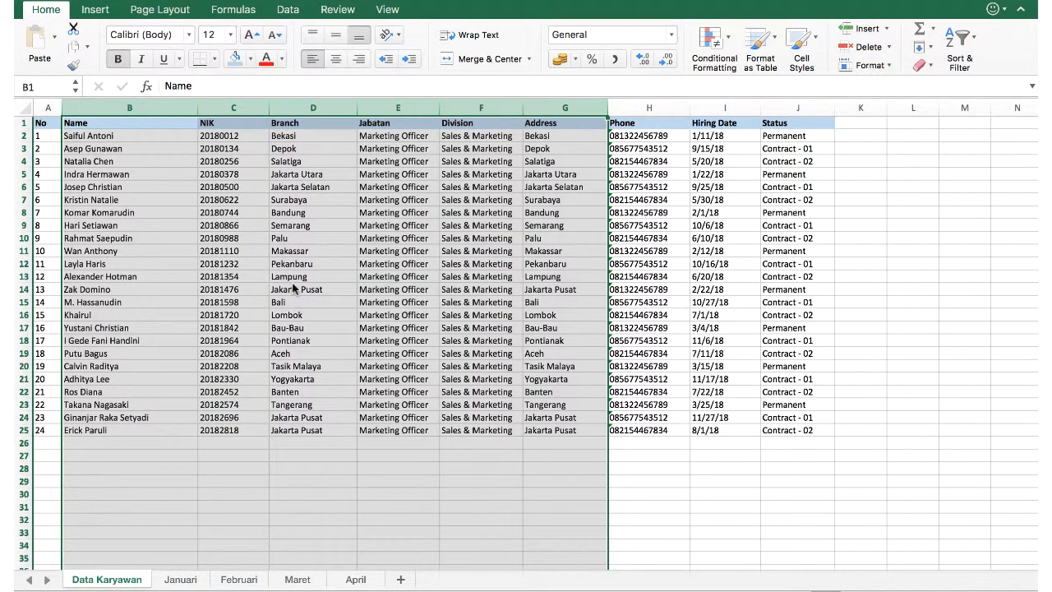
right_click(249, 108)
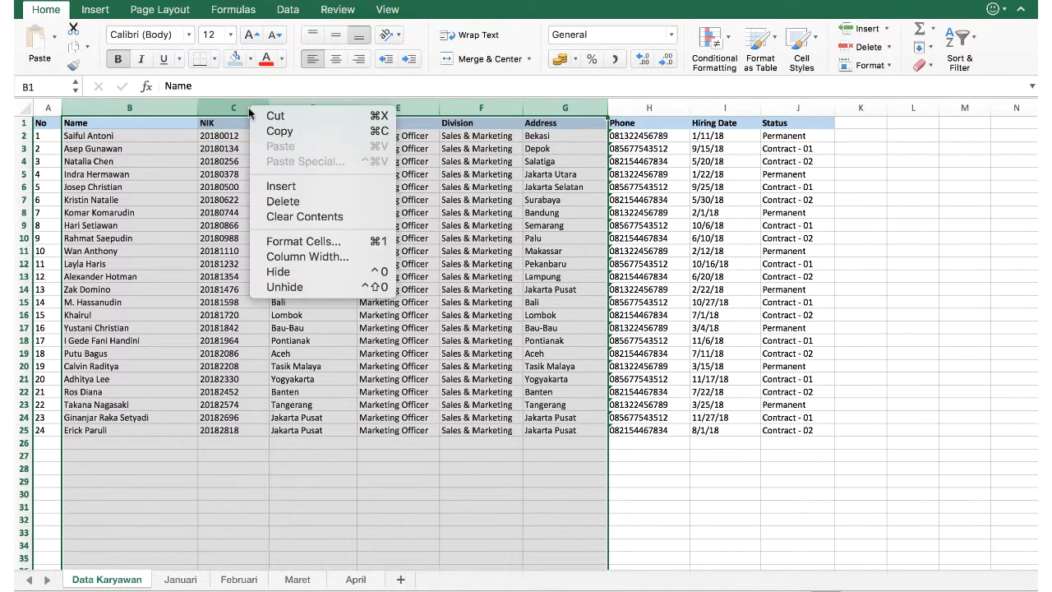
click(283, 271)
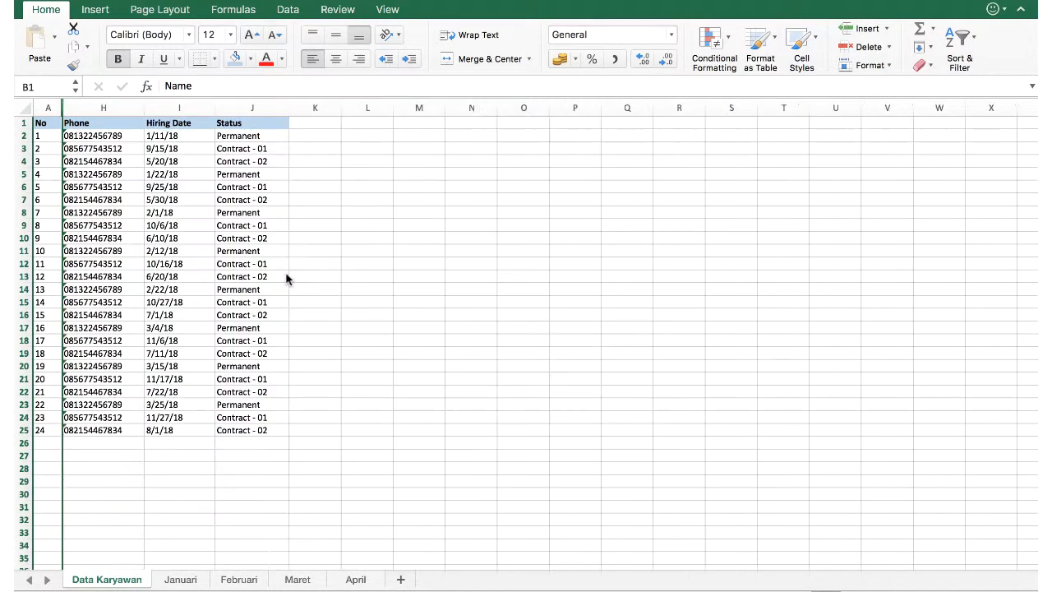
mouse_move(47, 108)
mouse_down()
mouse_move(87, 107)
mouse_move(62, 102)
mouse_up()
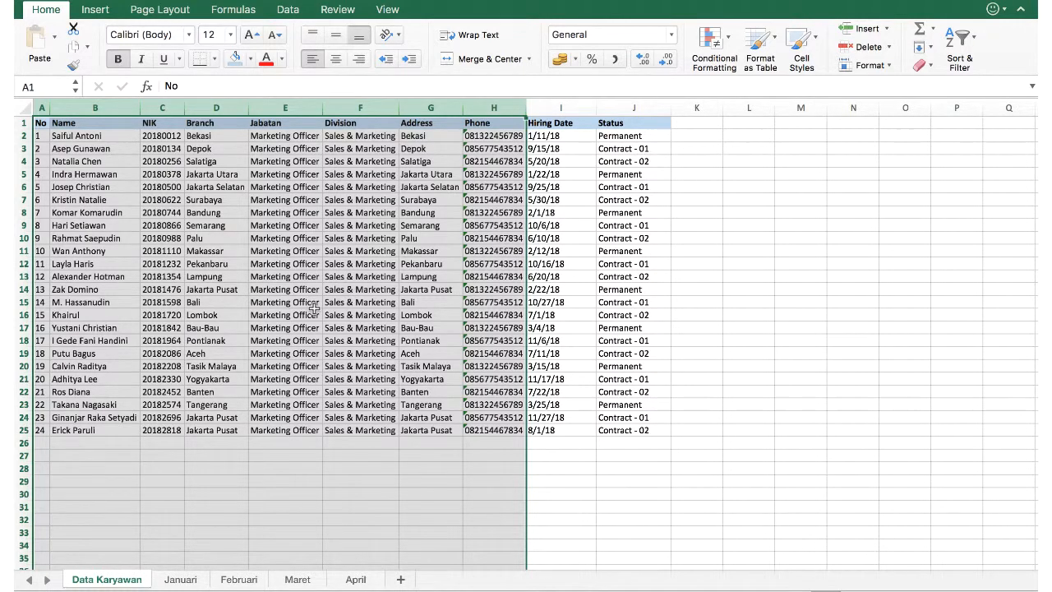
click(118, 186)
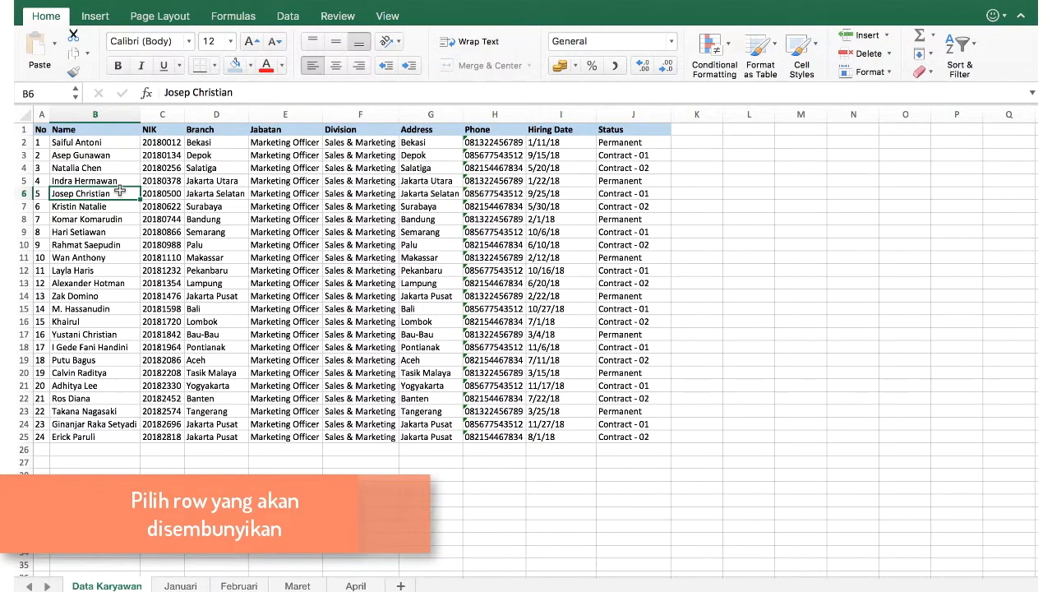
Hide rows 2 through 5 so the header row sits directly above row 6.
click(24, 144)
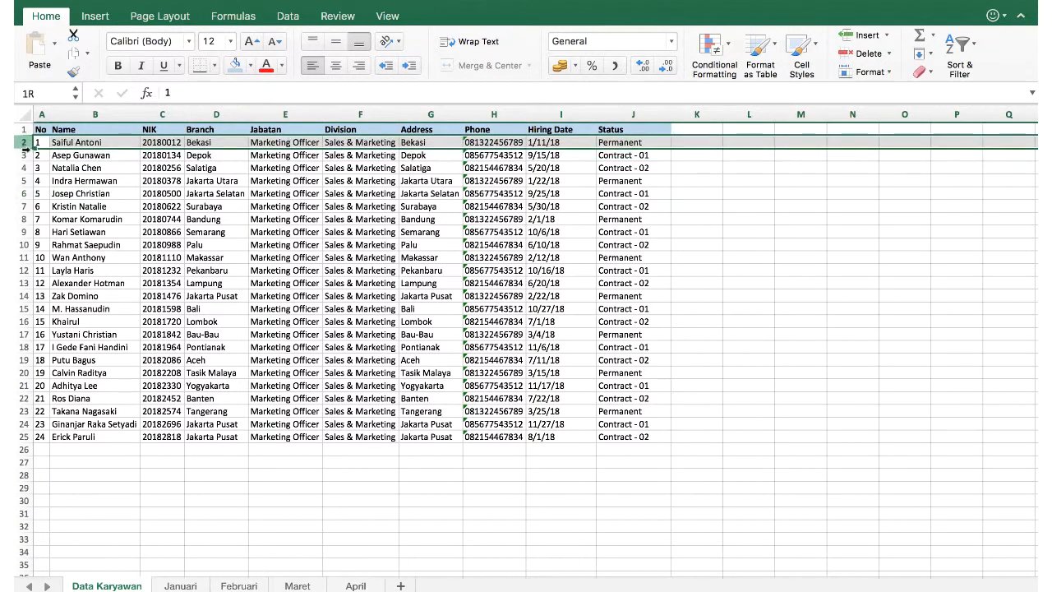
drag(25, 148, 25, 181)
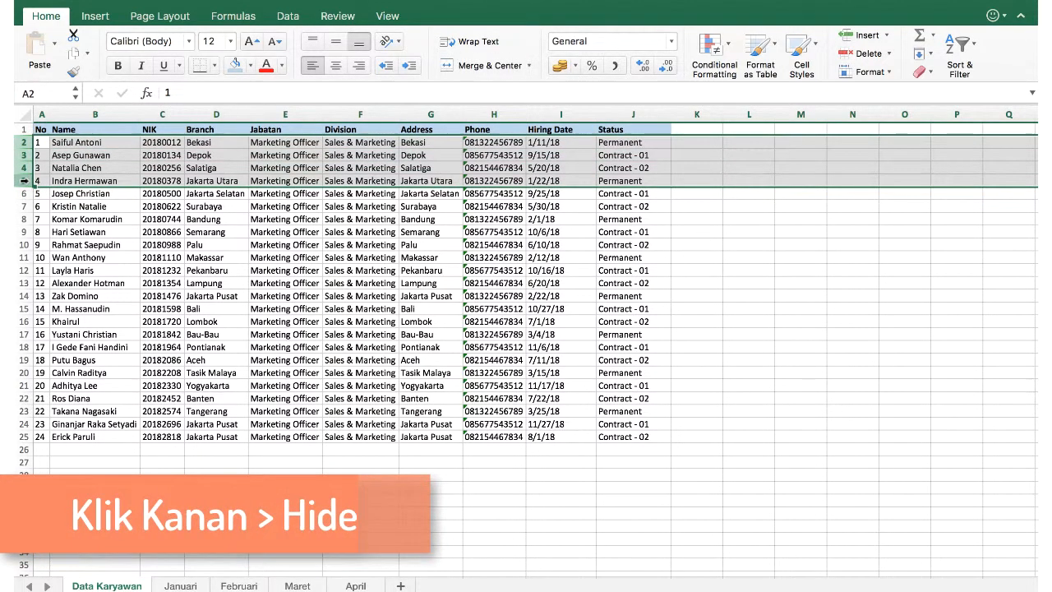
right_click(24, 181)
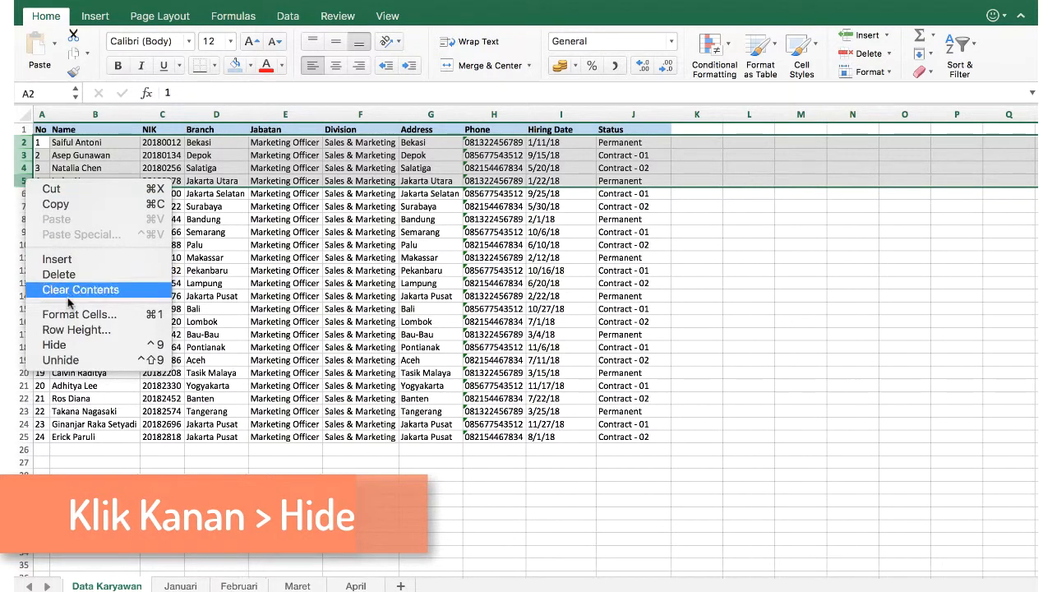
click(58, 344)
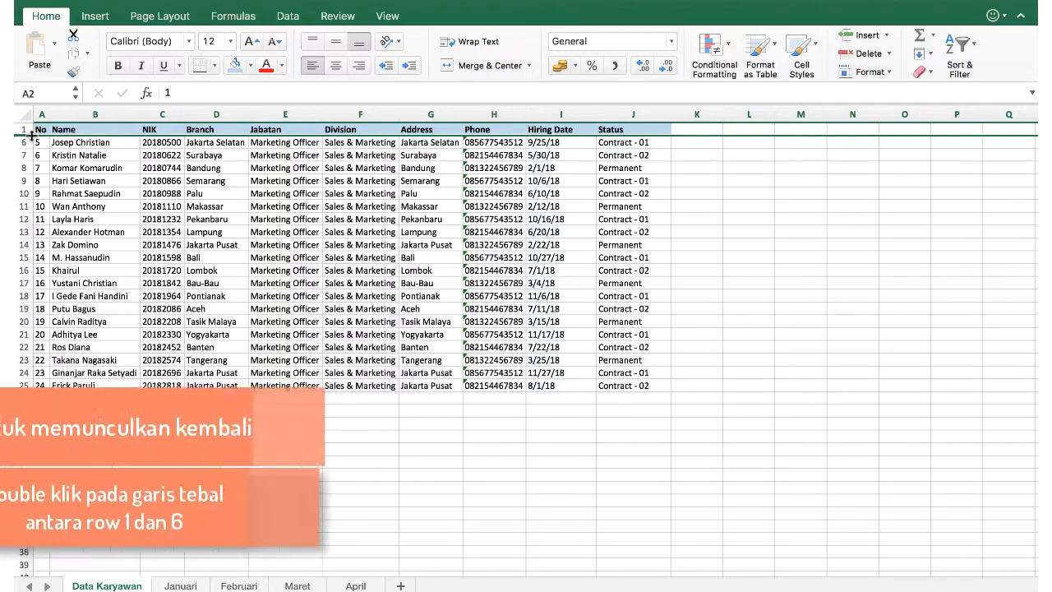
scroll(71, 173, up, 5)
scroll(70, 173, up, 3)
scroll(71, 172, left, 2)
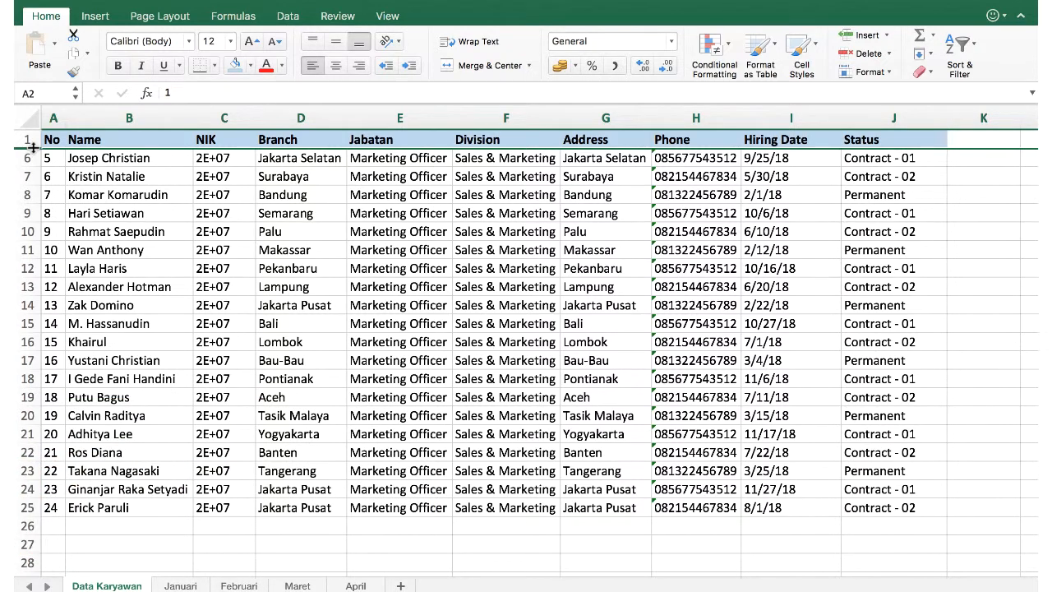
Hide rows 9–12 and rows 17–20, leaving row 8 followed by 13 and 16 by 21.
click(26, 210)
drag(26, 213, 26, 268)
right_click(28, 269)
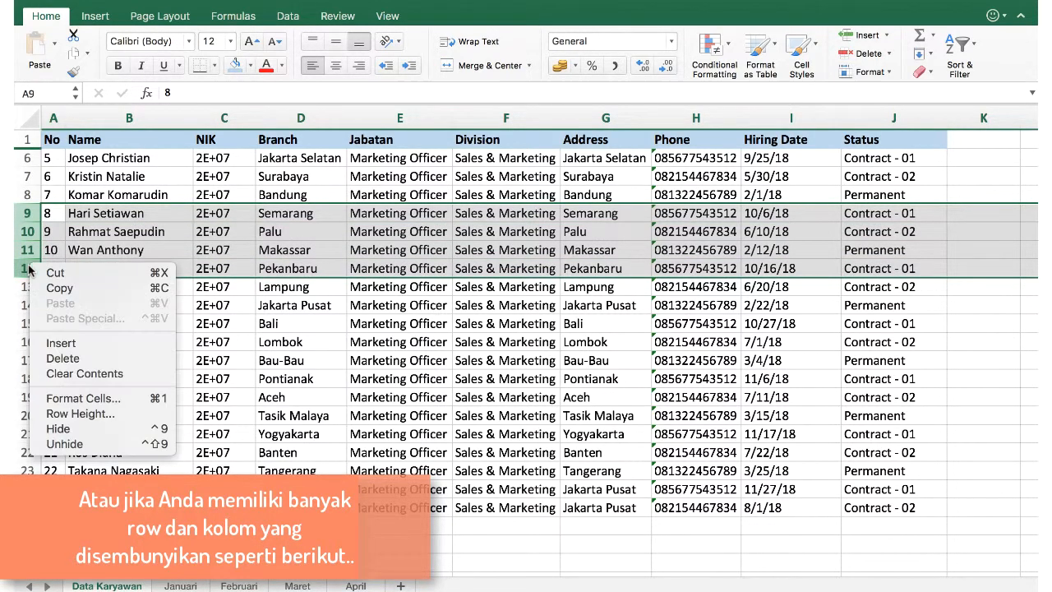
click(84, 429)
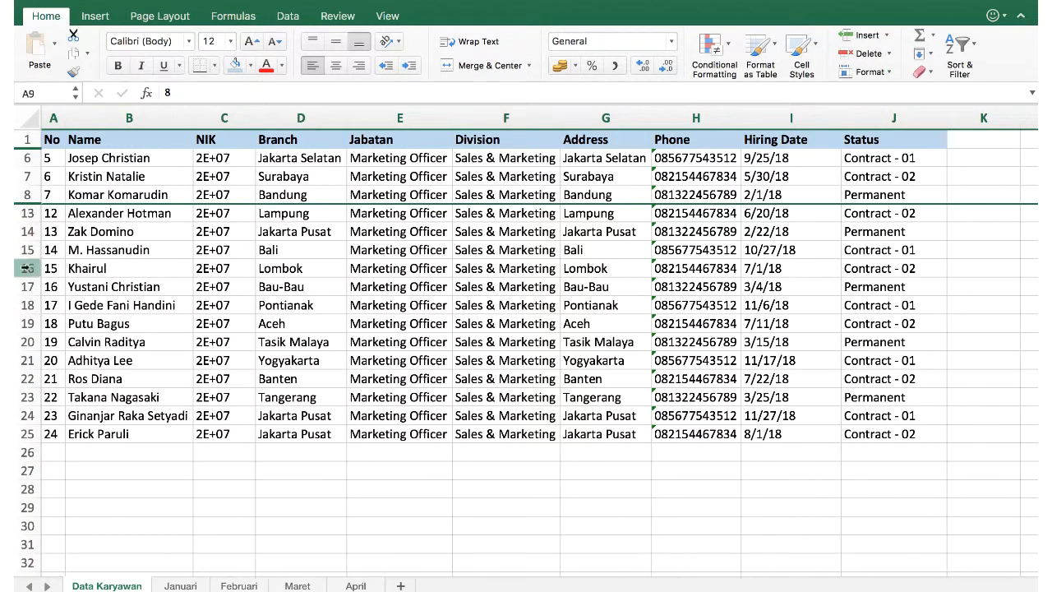
drag(25, 286, 25, 343)
right_click(25, 349)
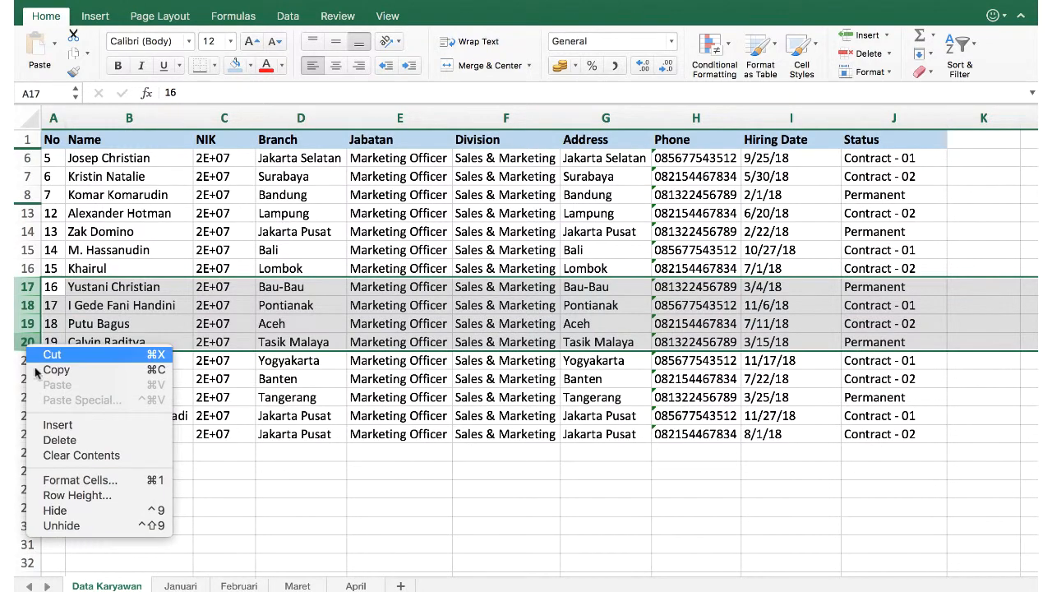
click(62, 511)
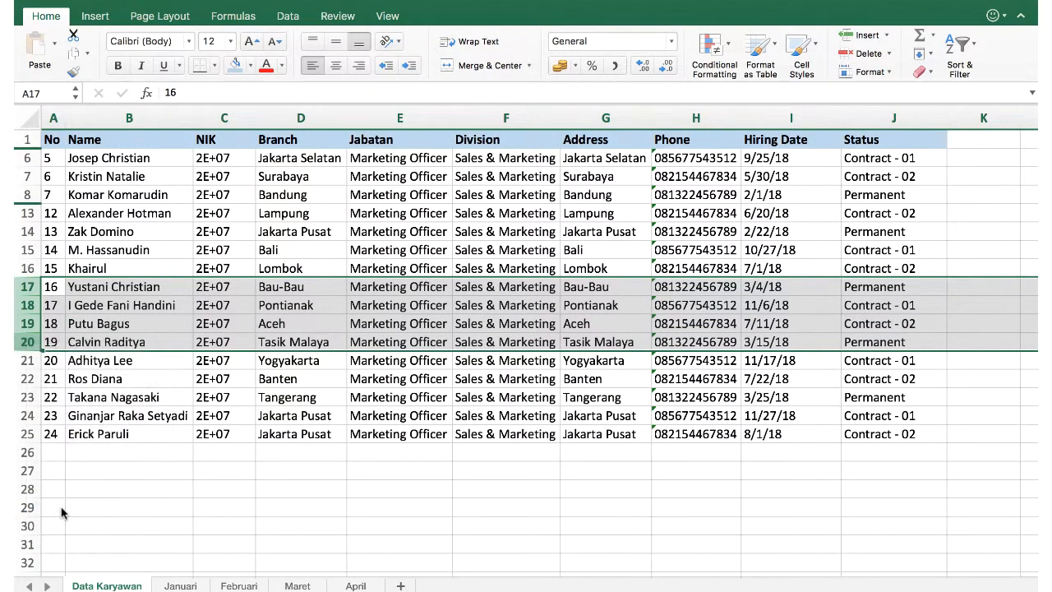
click(49, 305)
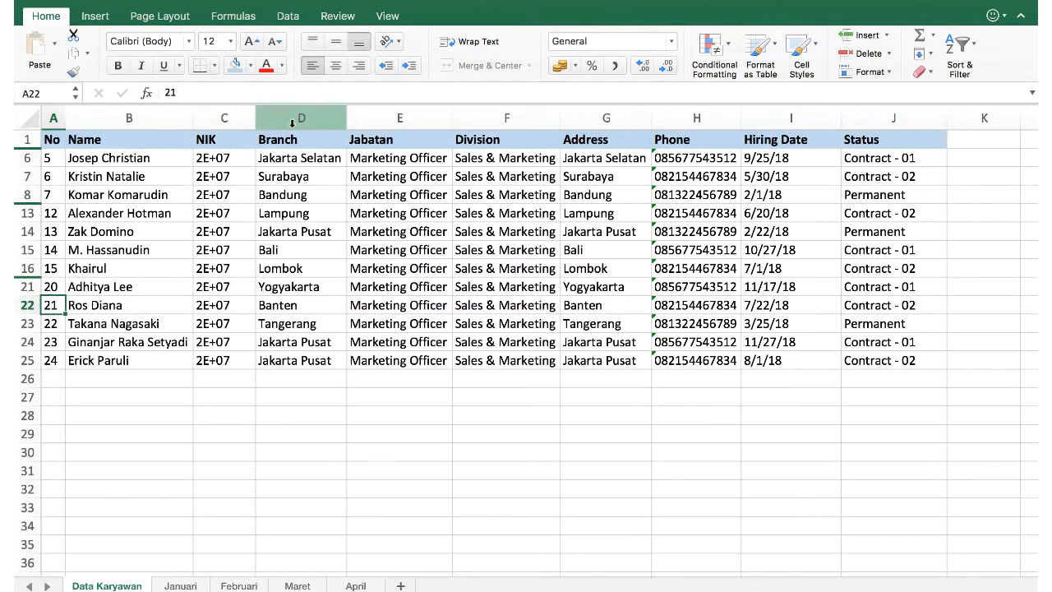
Hide columns D–F (Branch, Jabatan, Division), then select the entire worksheet.
drag(292, 121, 462, 115)
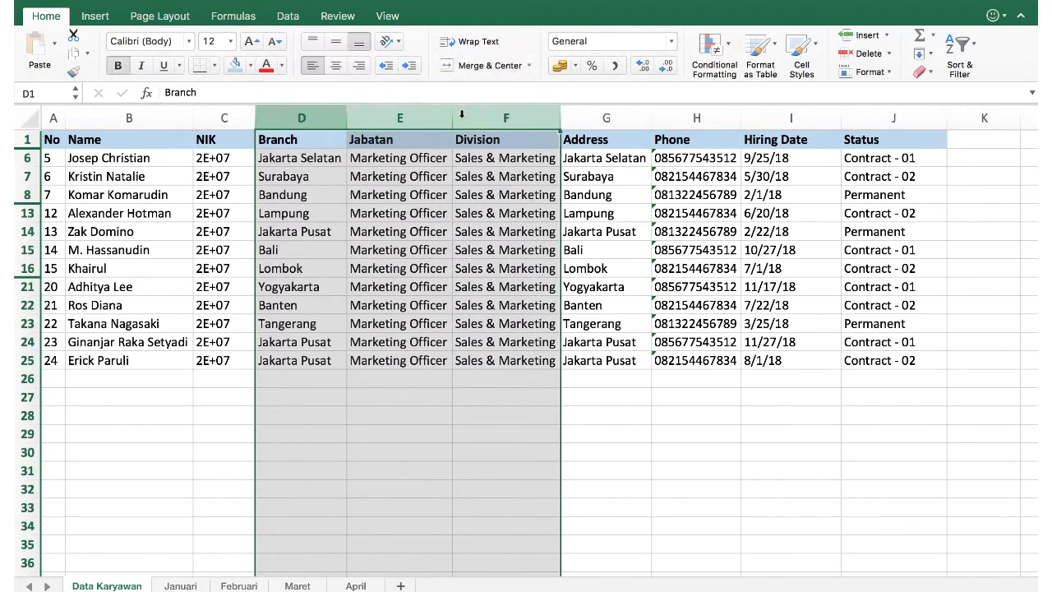
right_click(462, 120)
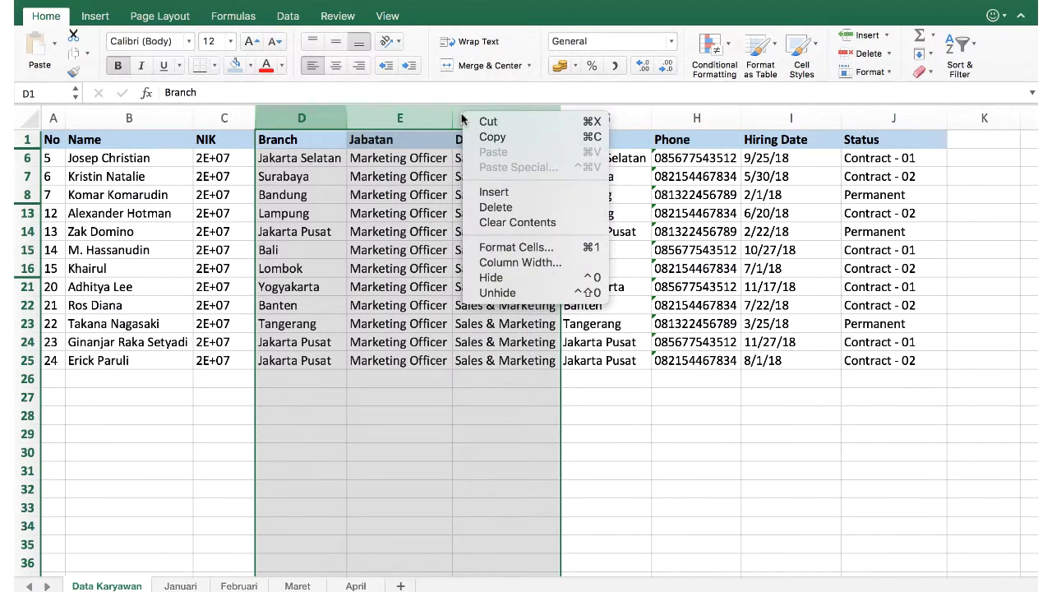
click(504, 277)
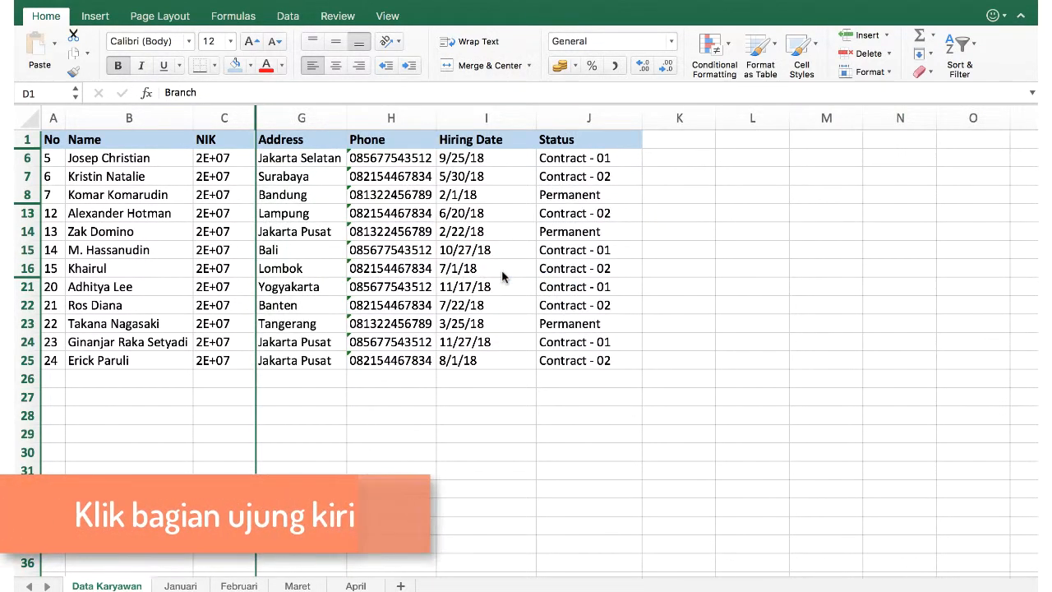
click(328, 164)
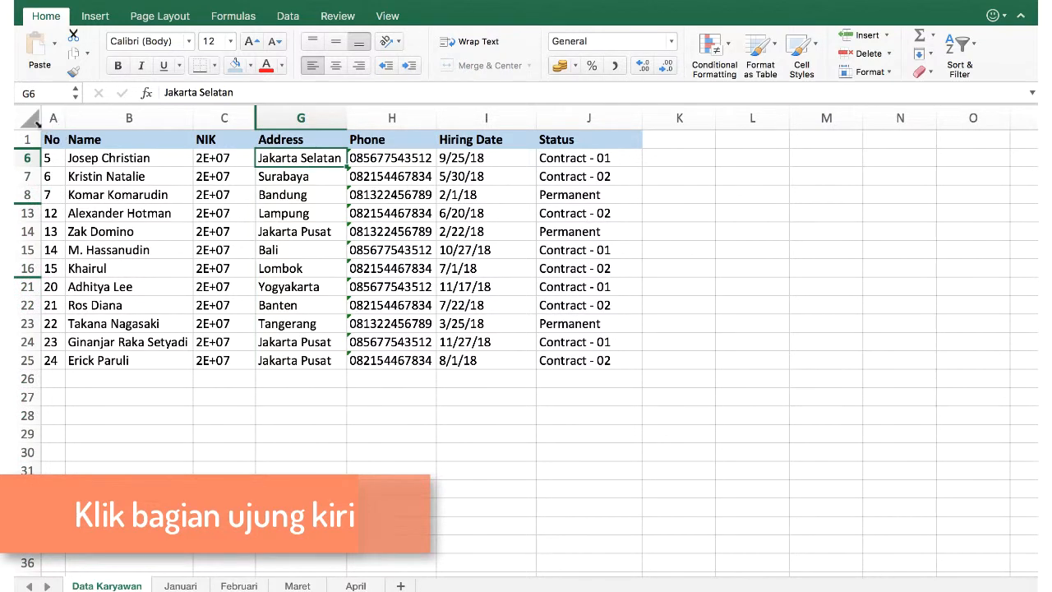
click(31, 121)
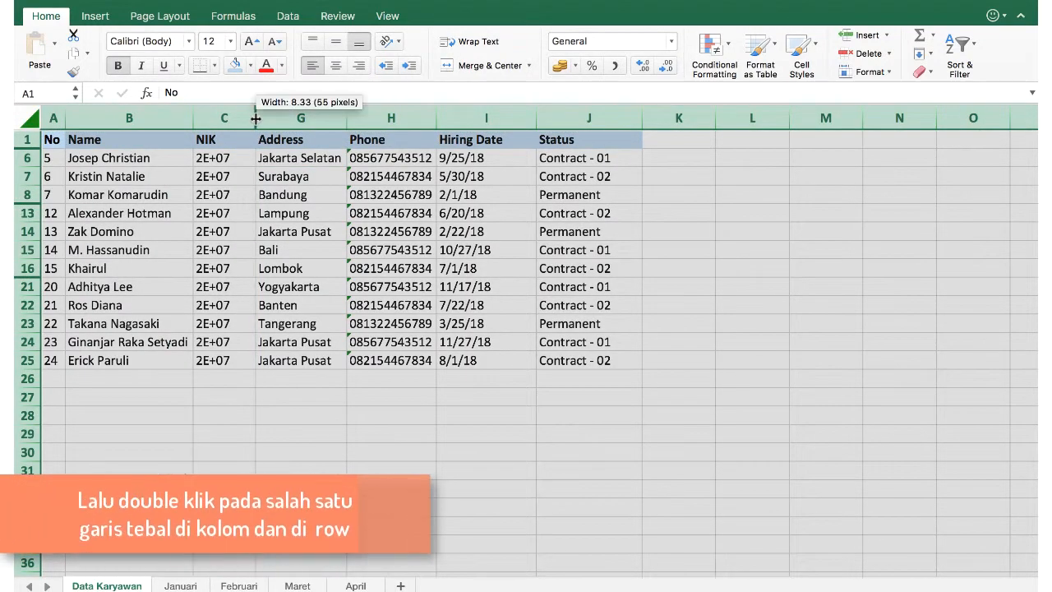
Unhide all columns with autofit widths and unhide all hidden rows across the sheet.
double_click(257, 119)
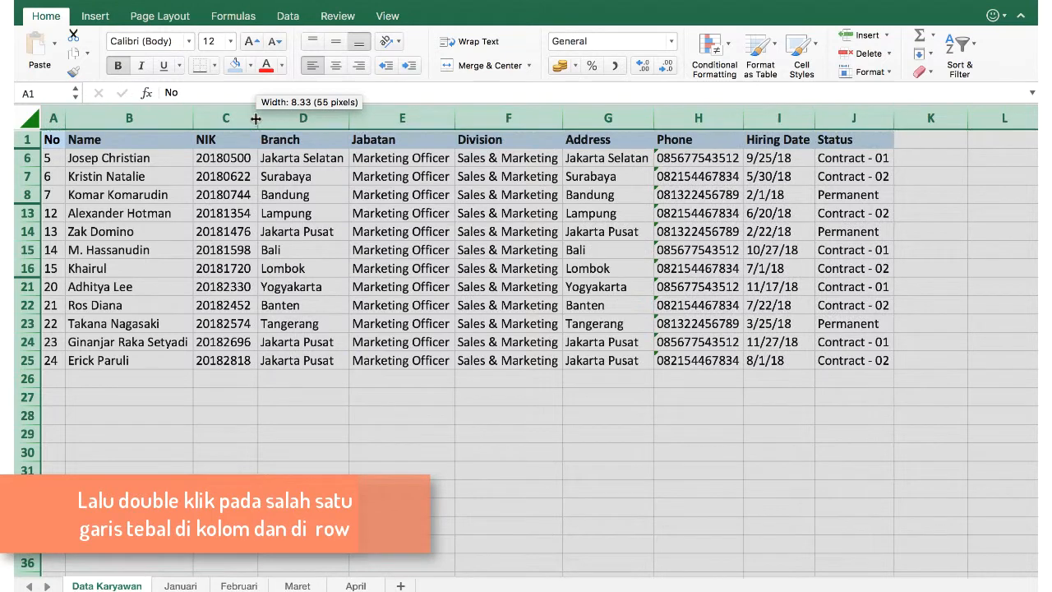
double_click(29, 148)
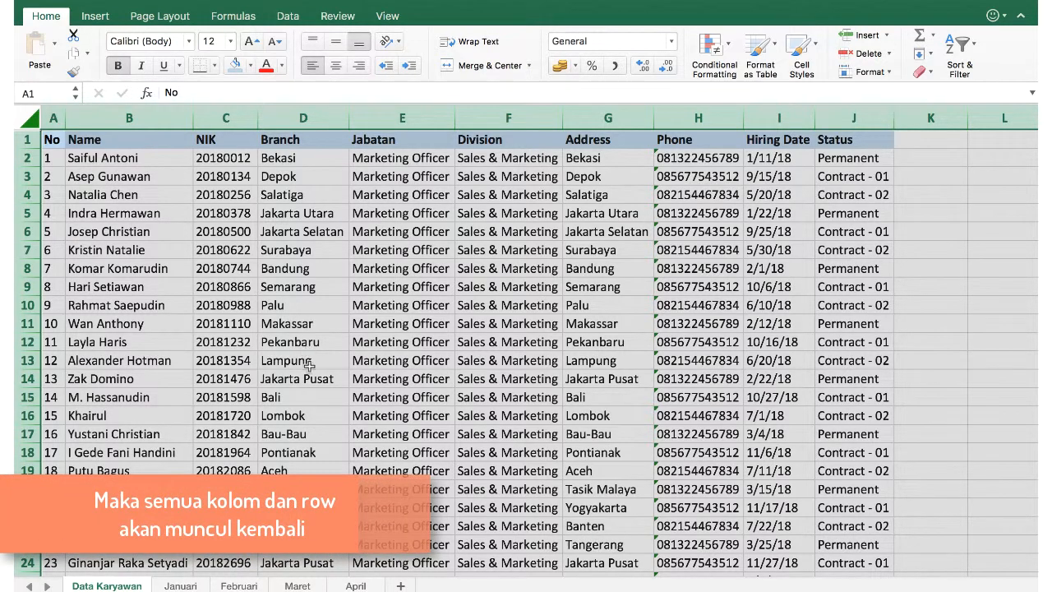
click(267, 415)
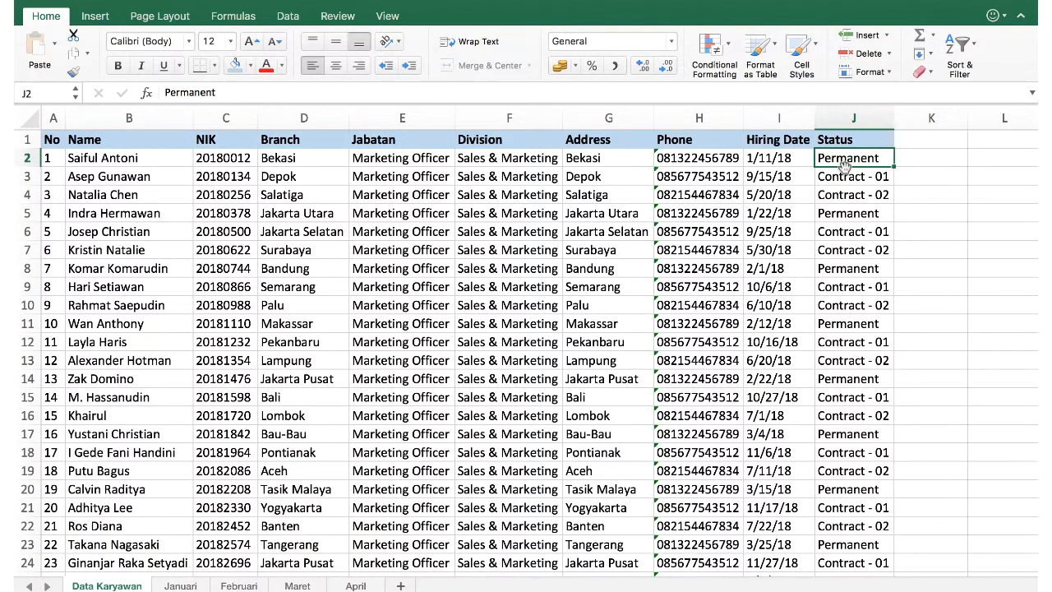
Make the Status values in J2:J25 white and check the cells still hold values.
key(ctrl+shift+Down)
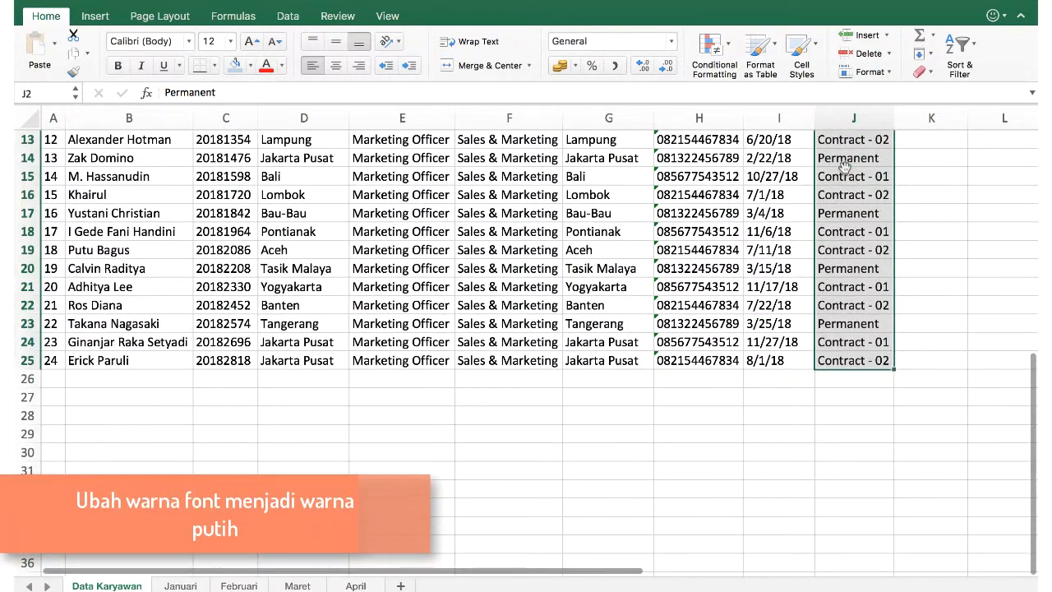
scroll(847, 181, up, 5)
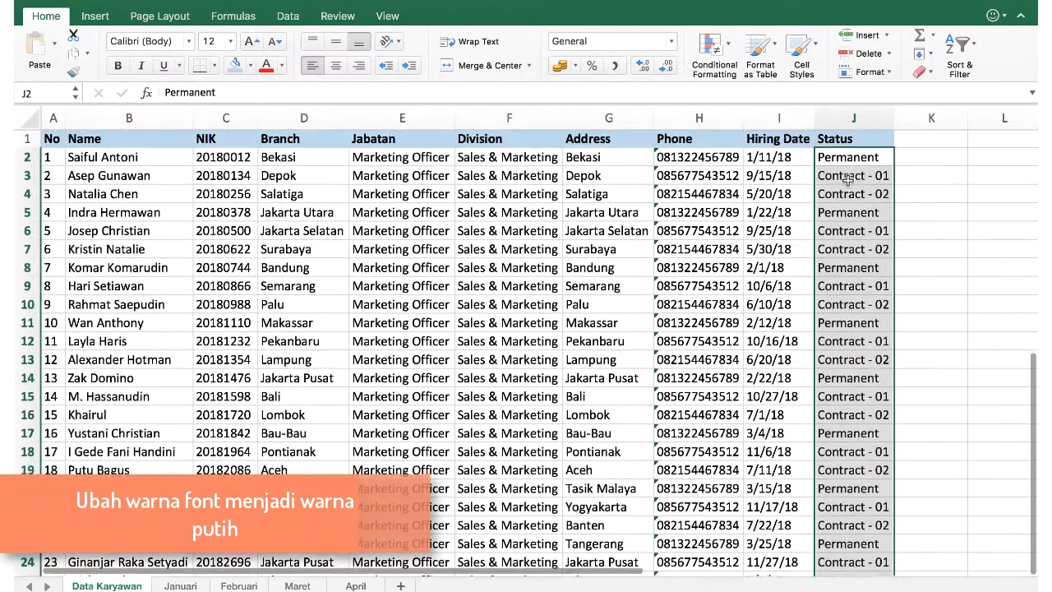
click(281, 65)
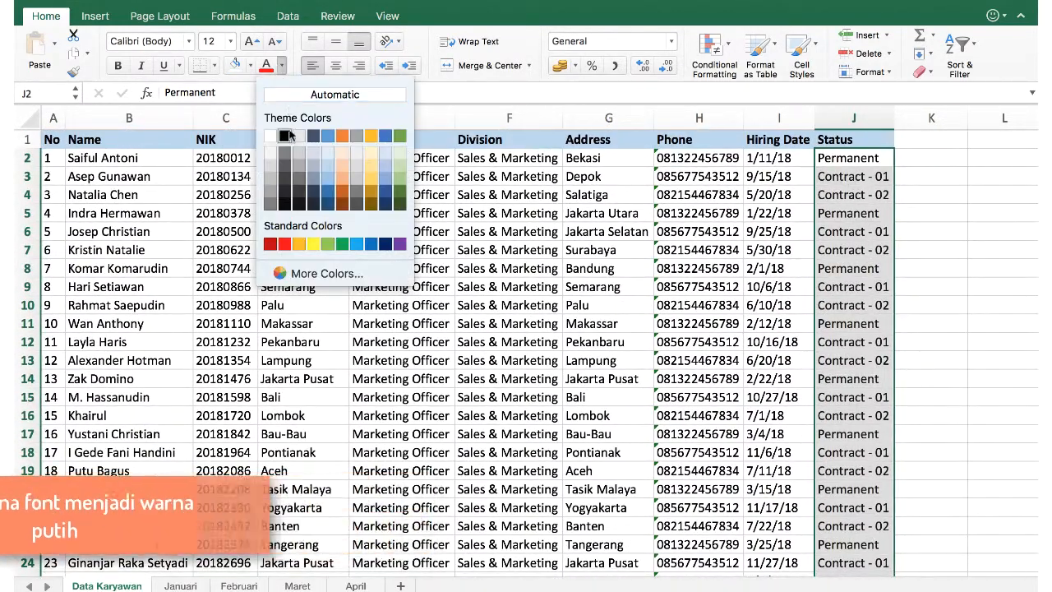
click(269, 137)
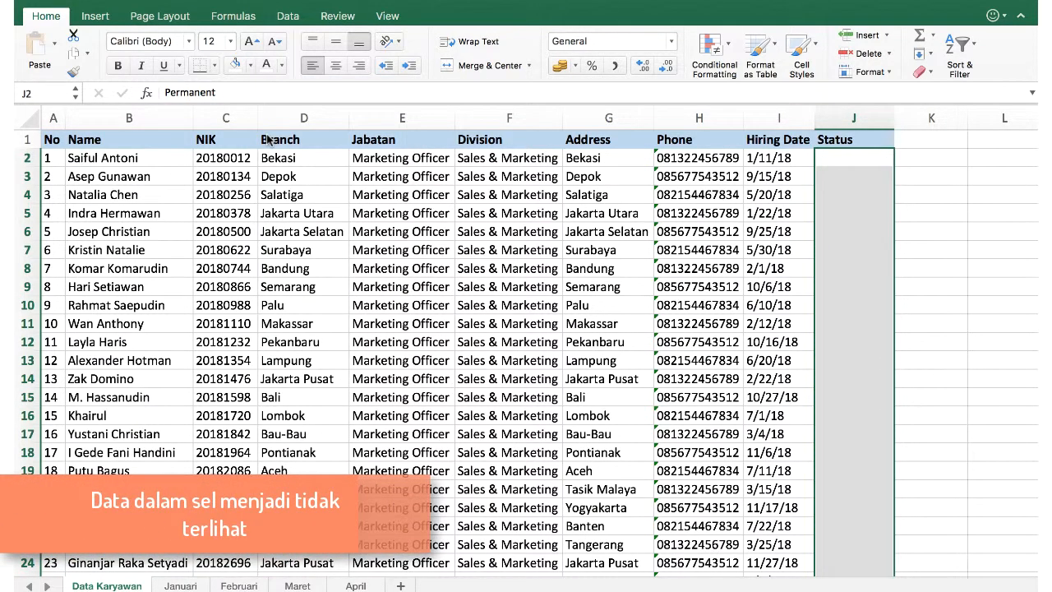
click(854, 173)
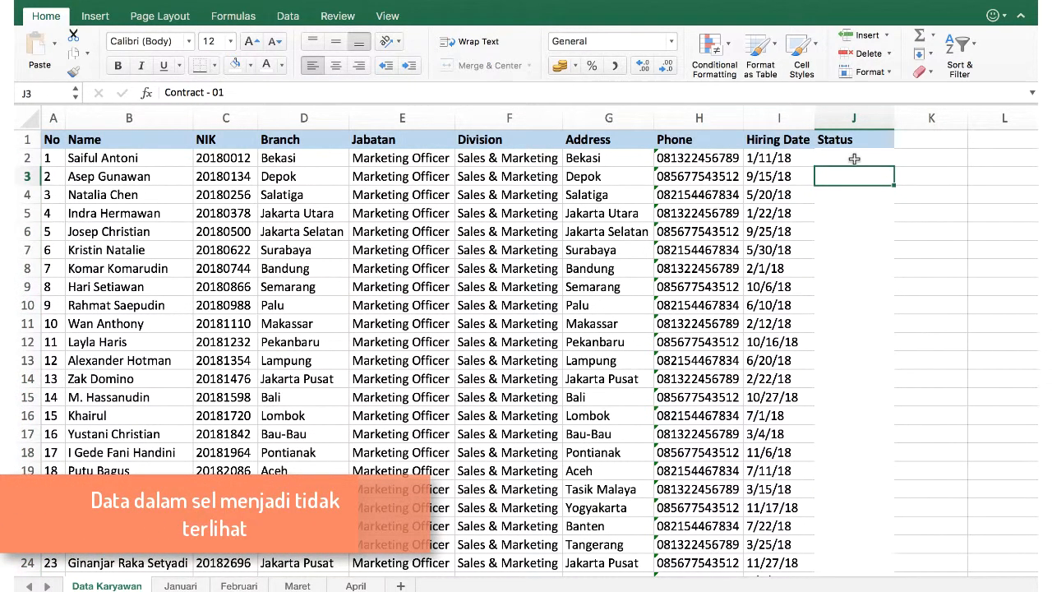
click(854, 158)
click(855, 174)
click(852, 159)
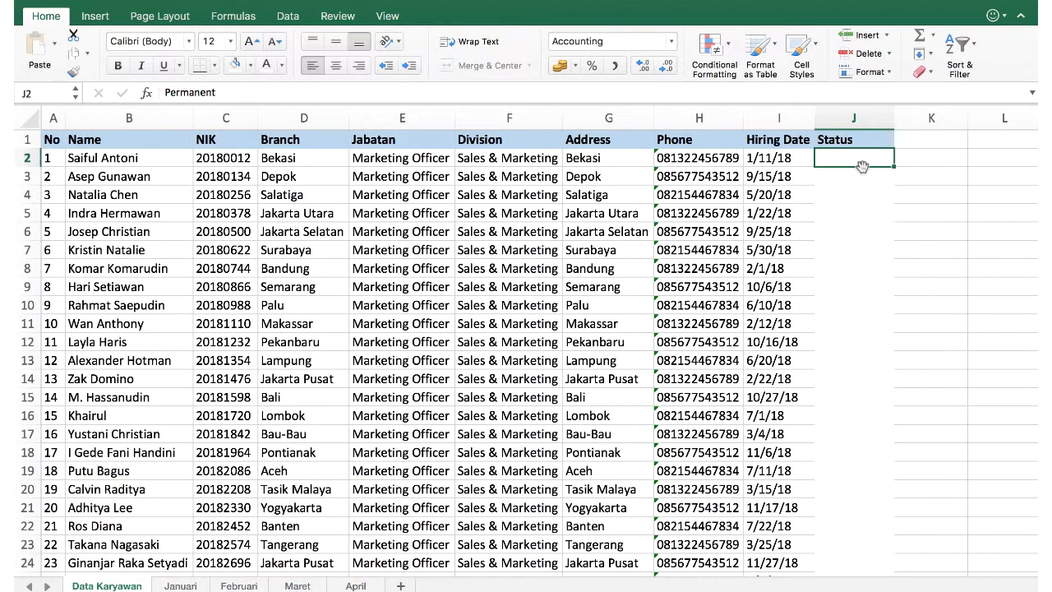
Set the font colour of J2:J25 back to black so the Status values reappear.
key(super+shift+Down)
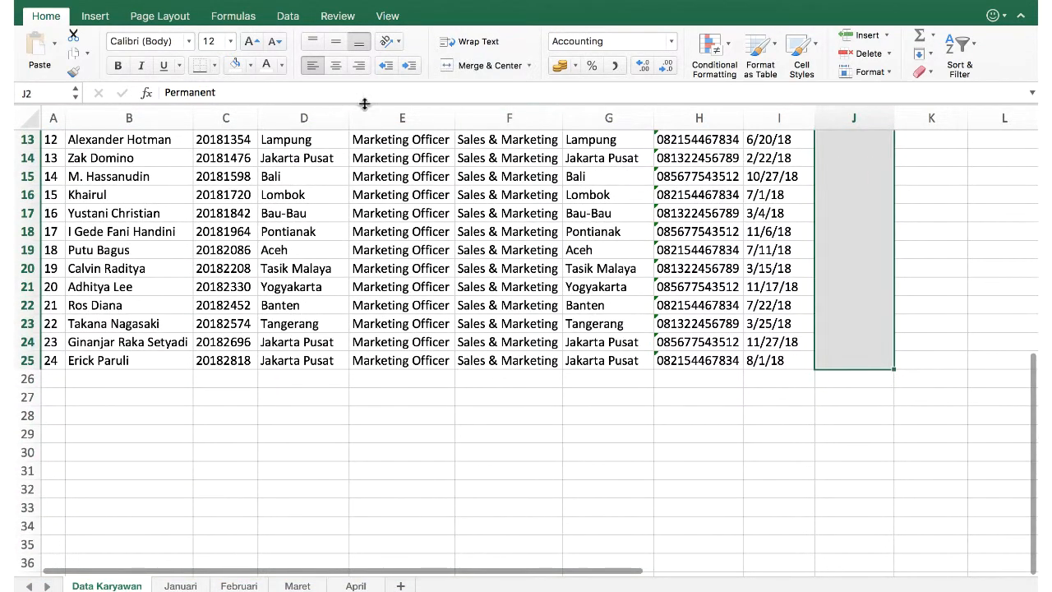
click(281, 66)
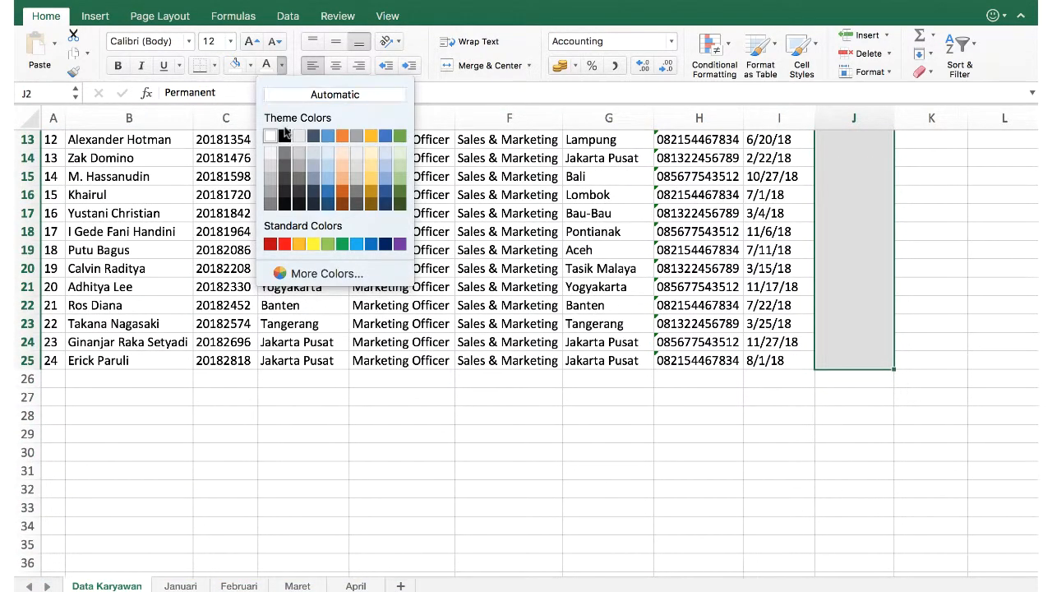
click(284, 136)
scroll(287, 138, up, 4)
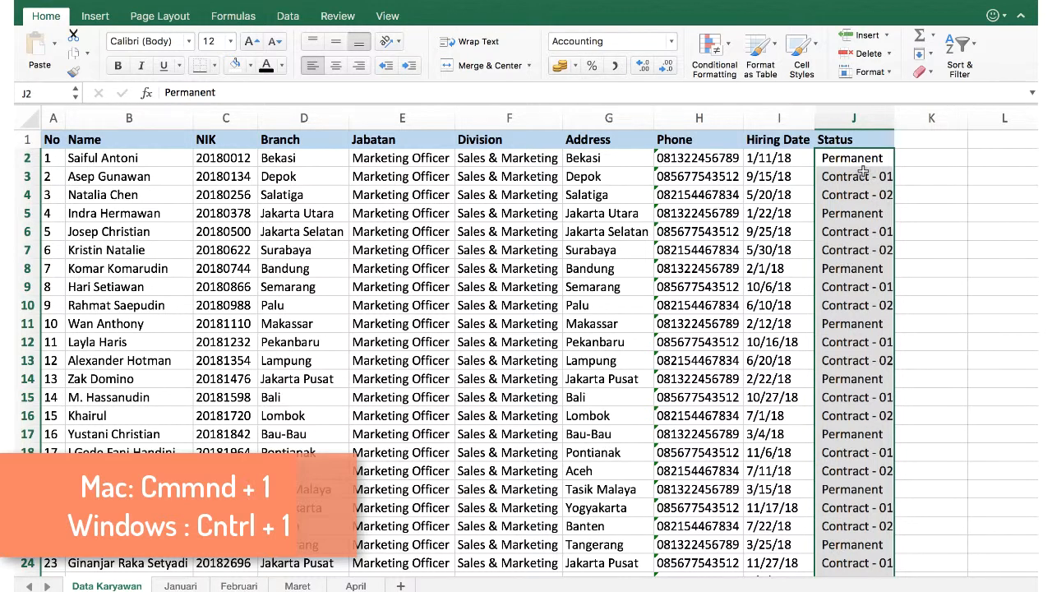
Apply the custom number format ;;; to the Status values and confirm J2 still holds 'Permanent'.
key(super+1)
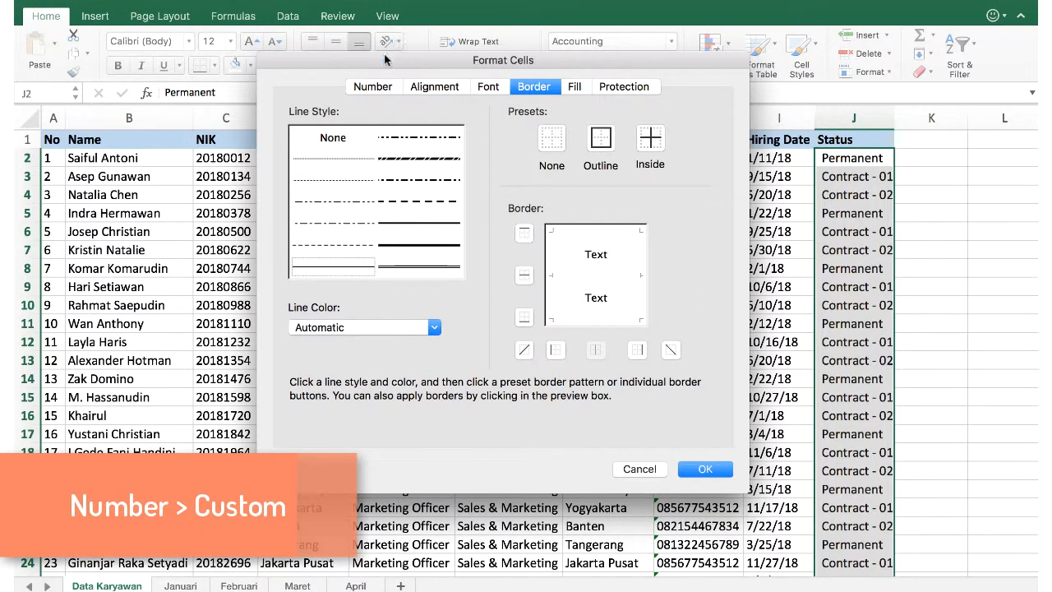
click(373, 87)
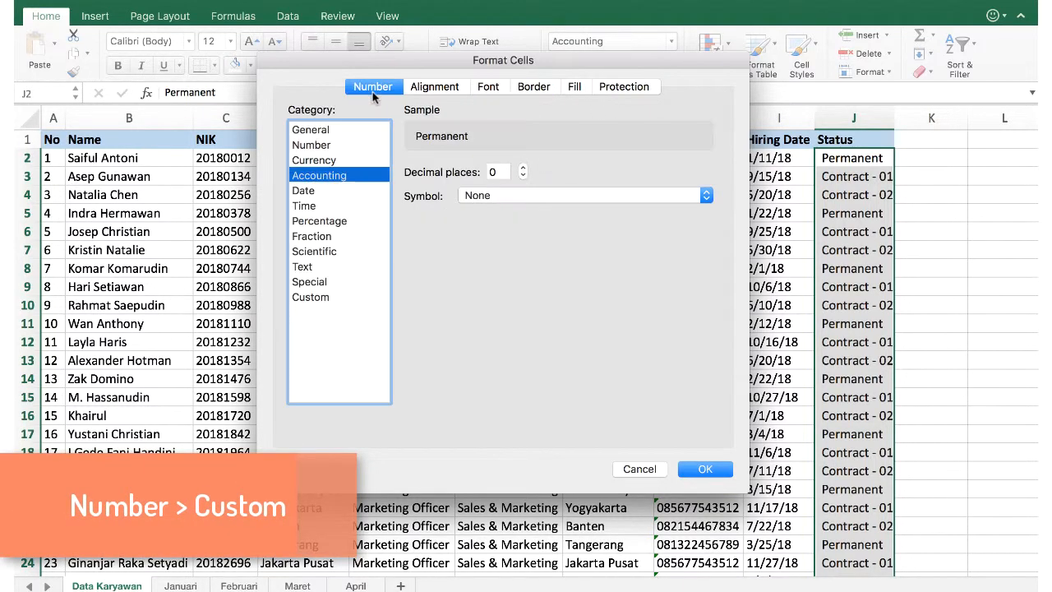
click(321, 302)
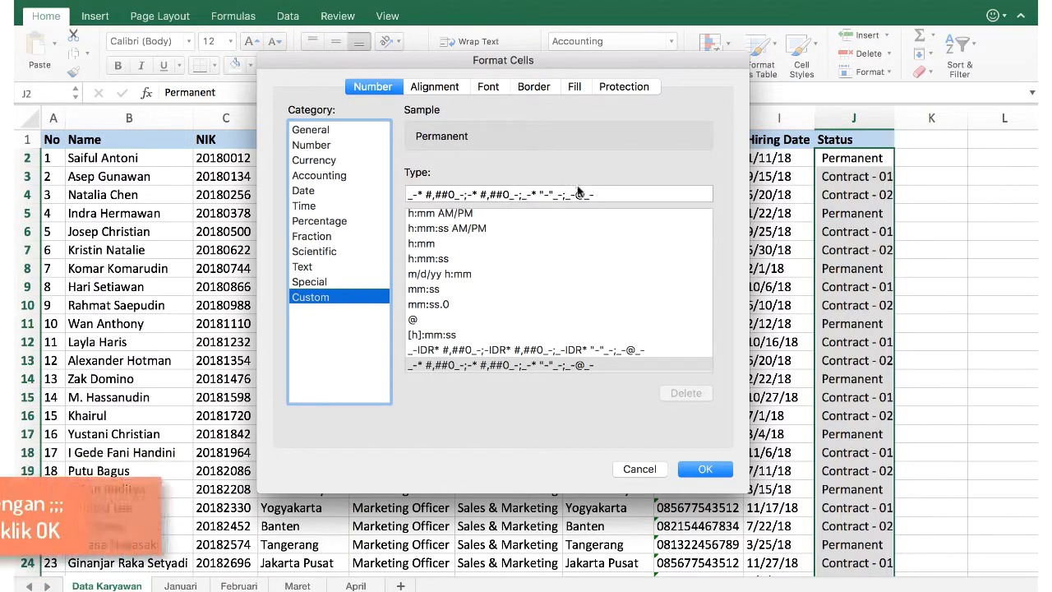
drag(600, 195, 383, 196)
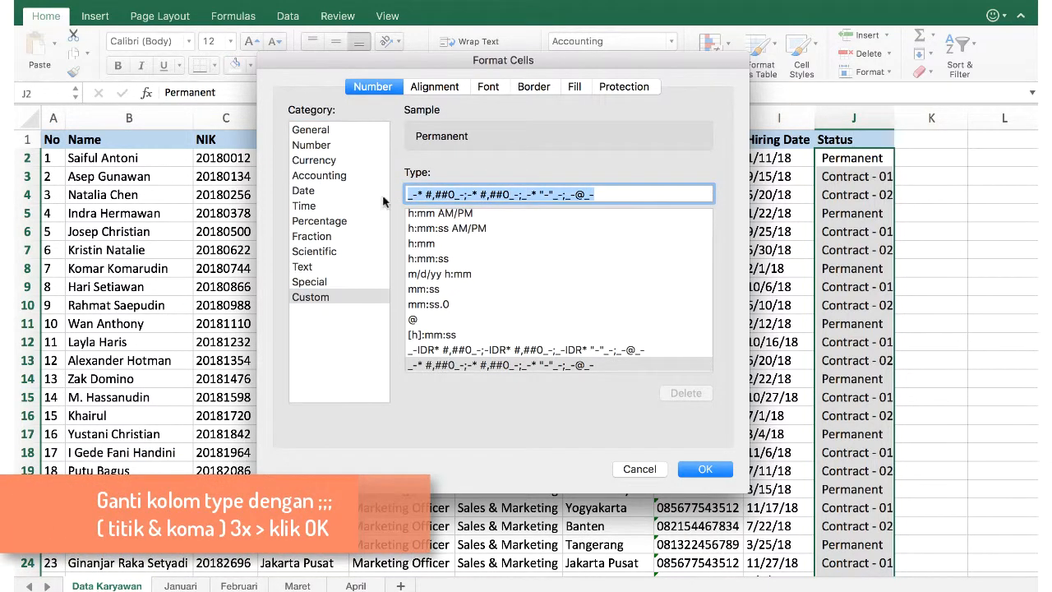
text(;;;)
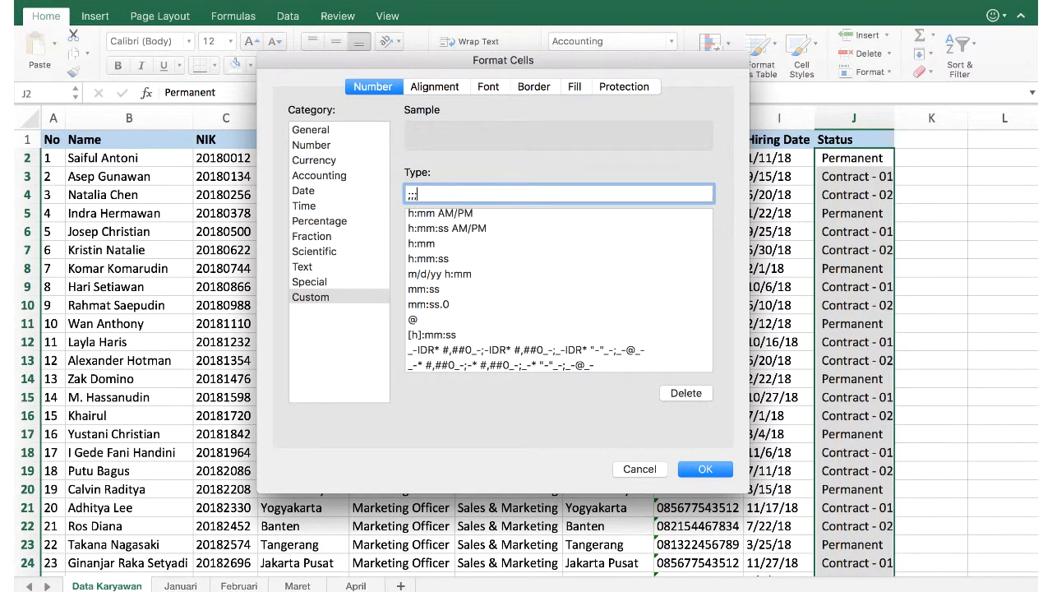
key(Return)
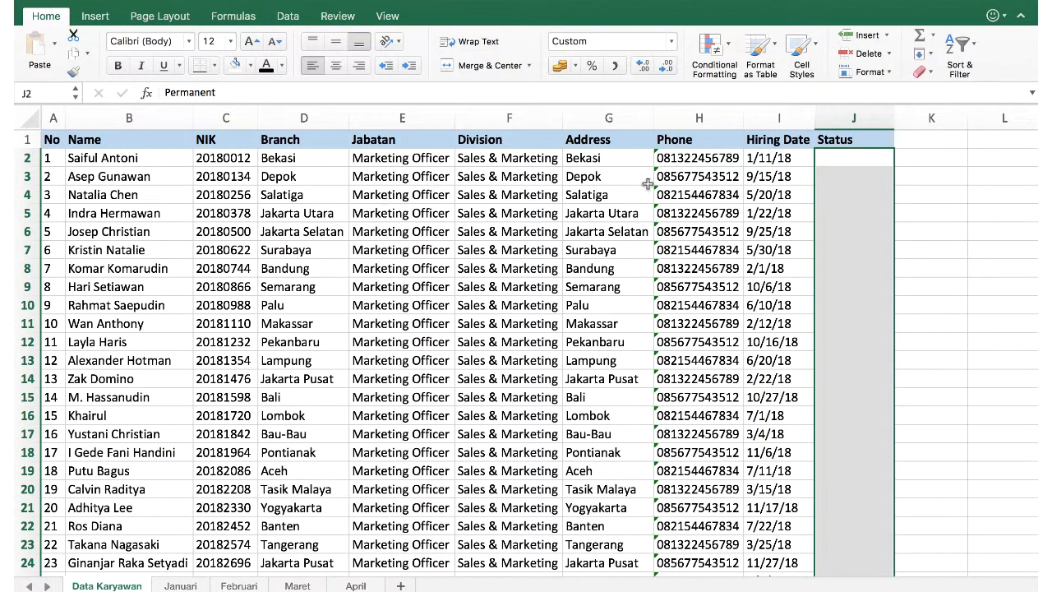
click(869, 179)
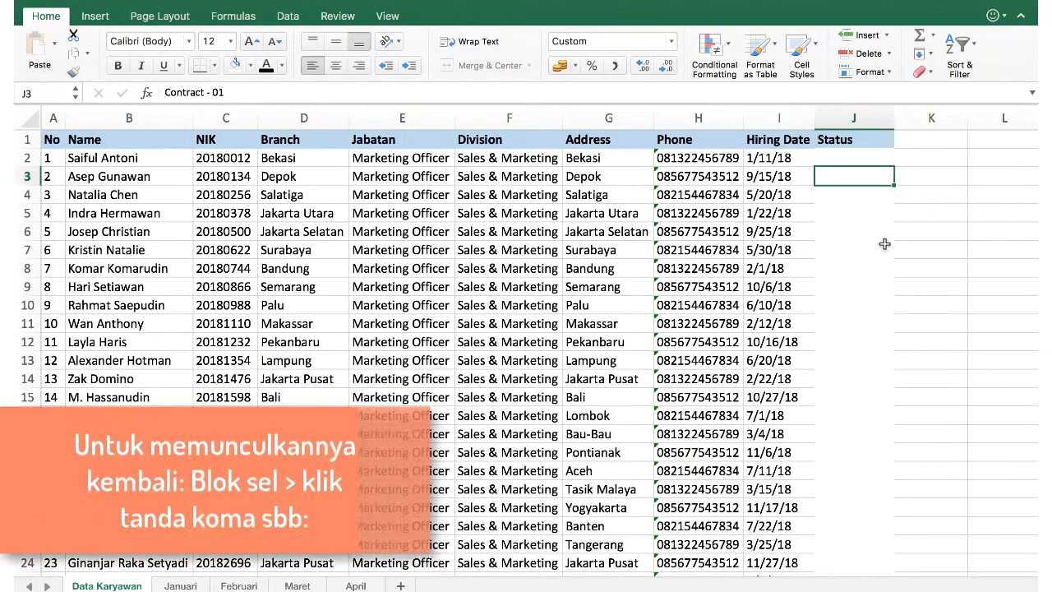
click(845, 162)
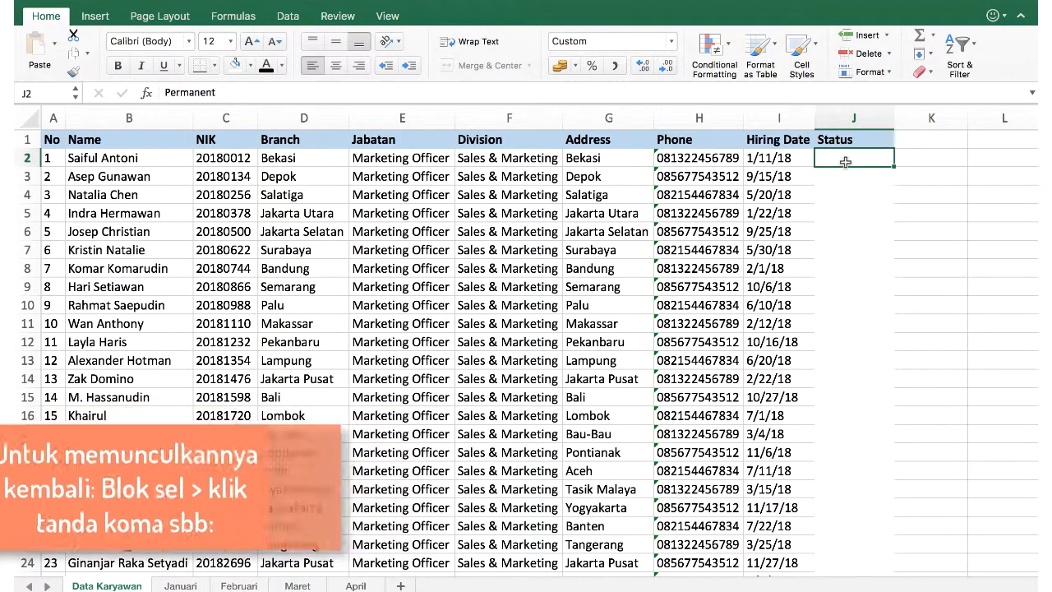
Apply the Accounting format to J2:J25 to reveal the Status values.
key(ctrl+shift+End)
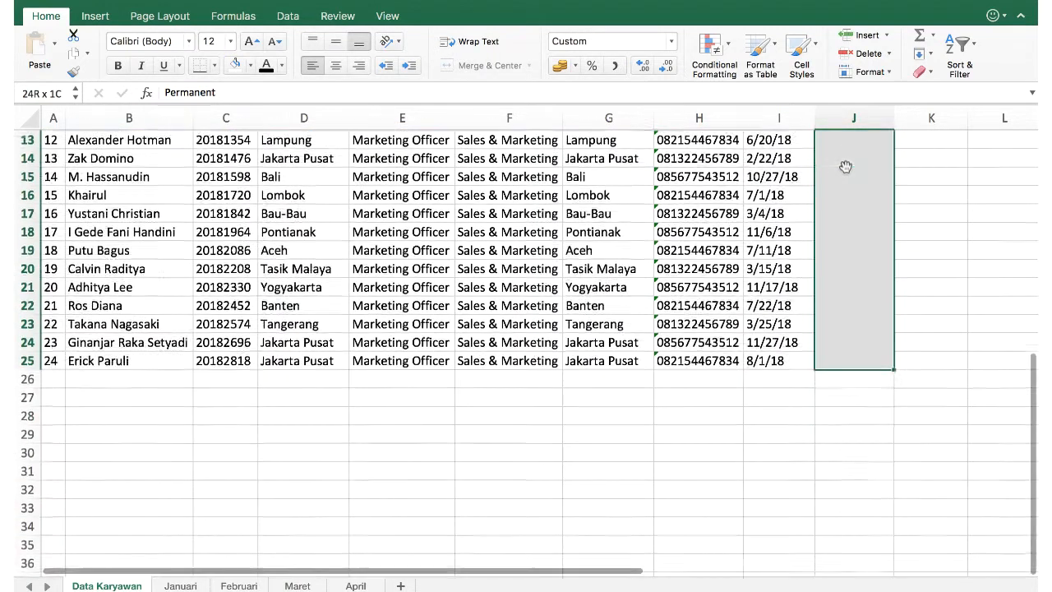
click(615, 65)
scroll(825, 257, up, 4)
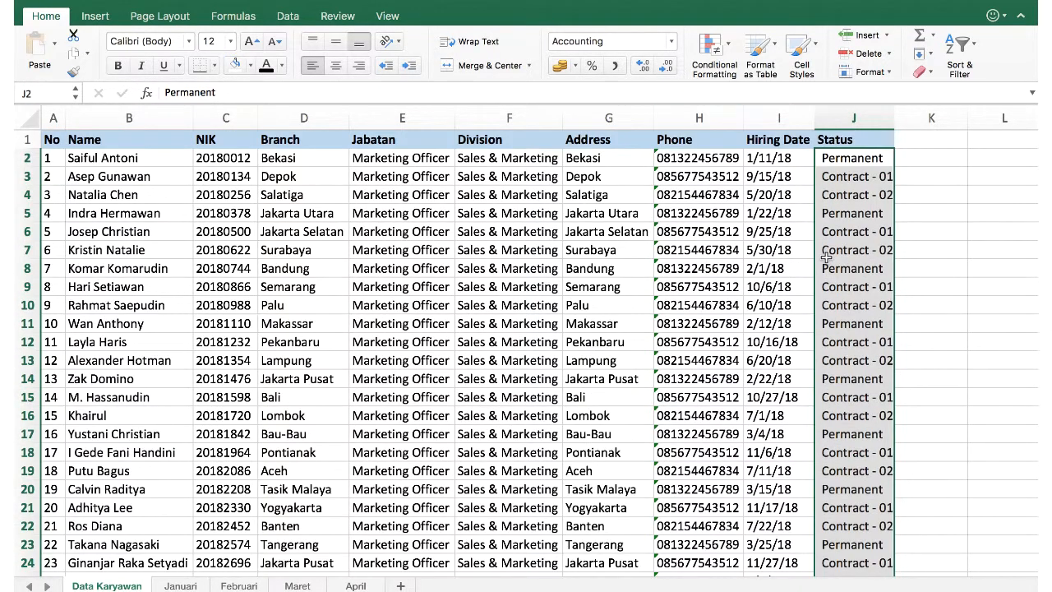
click(870, 237)
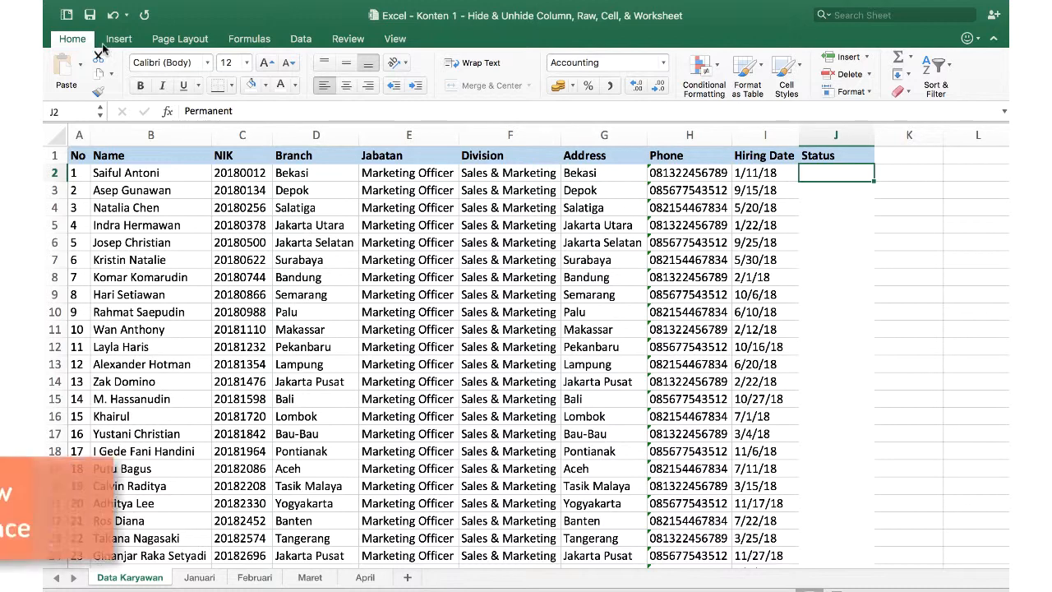
Turn off the Formula bar option in the View preferences and confirm it is gone.
click(98, 8)
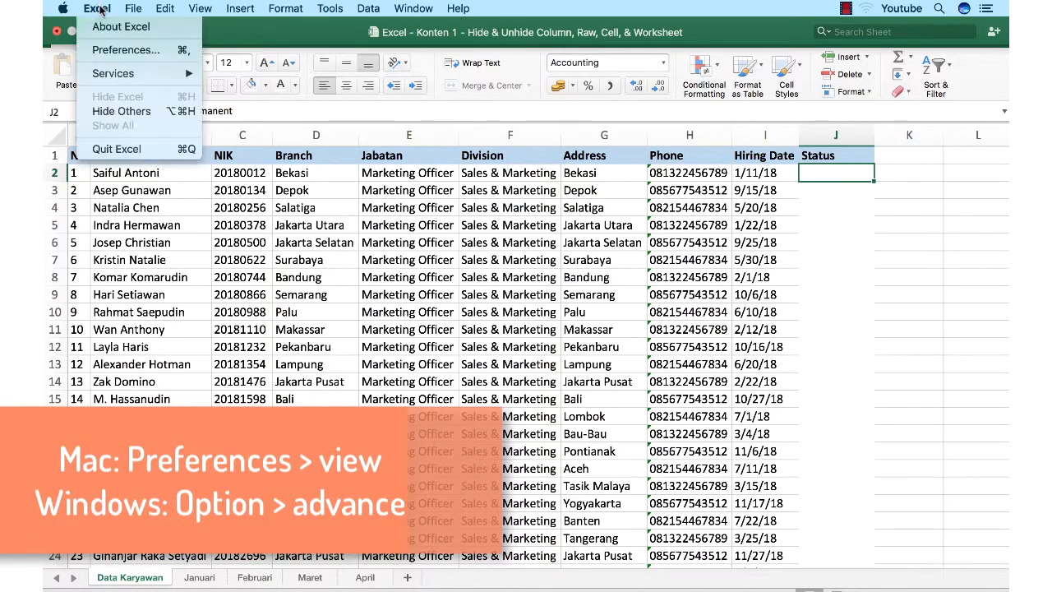
click(118, 52)
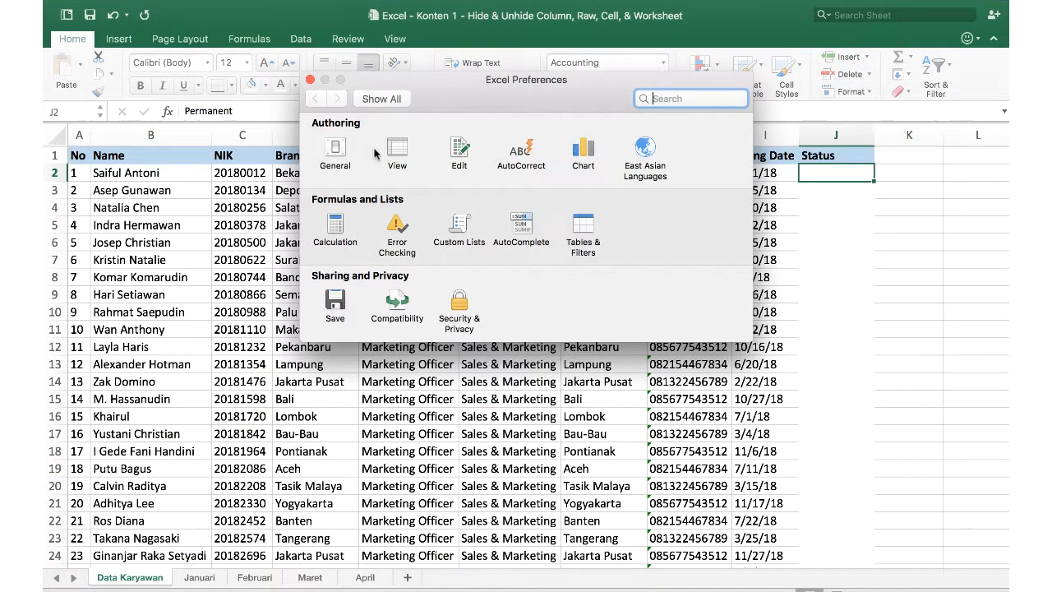
click(396, 153)
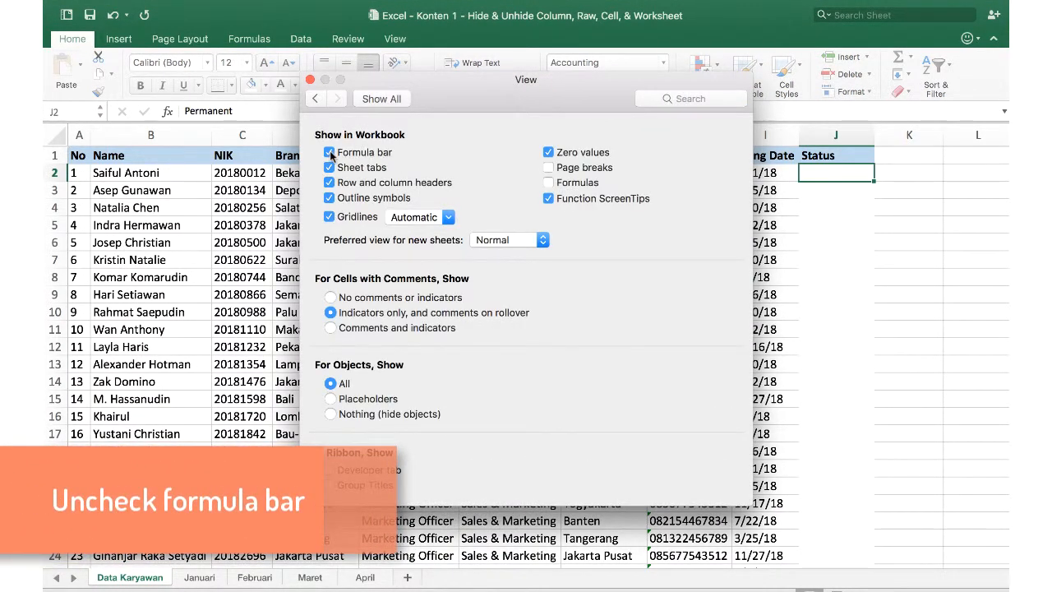
click(310, 79)
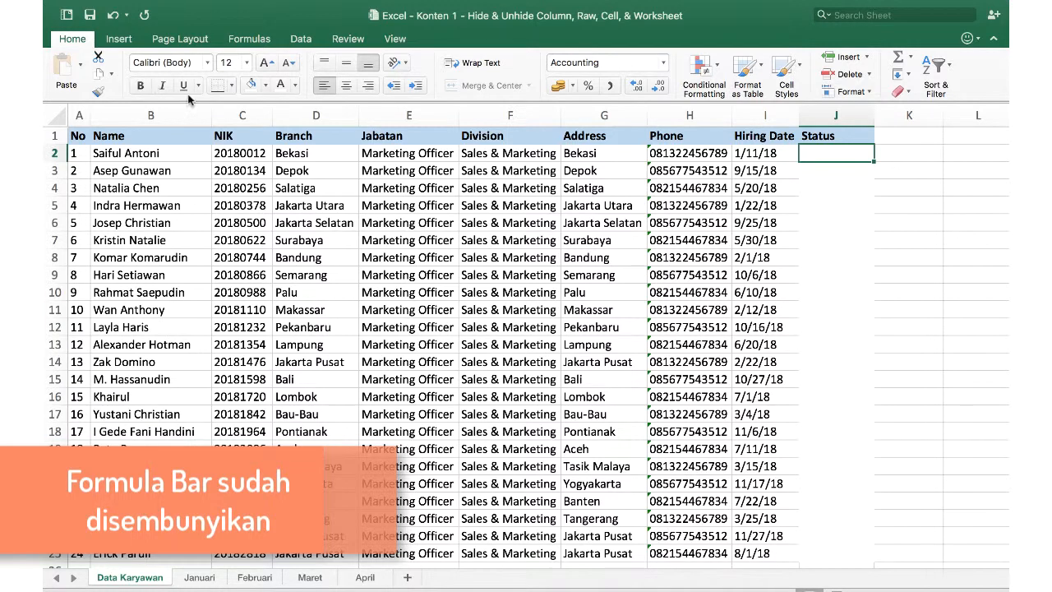
click(832, 173)
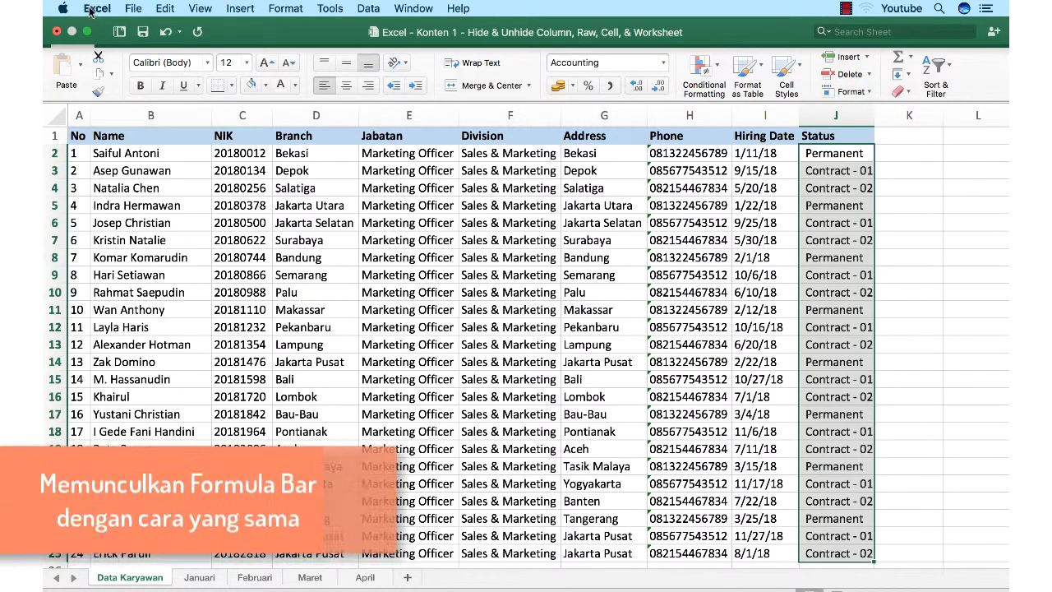
click(96, 8)
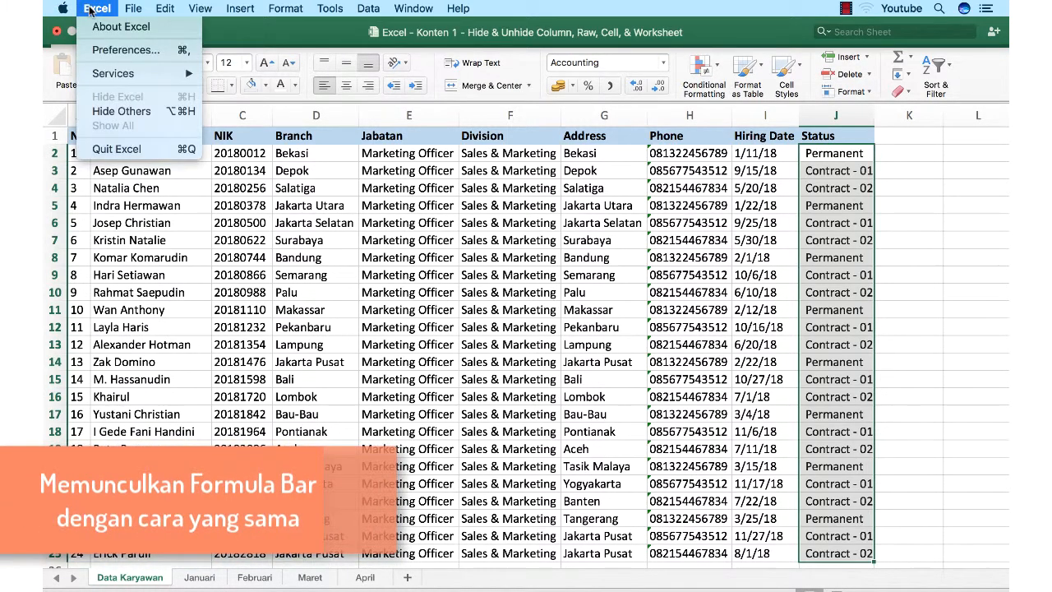
Re-enable the Formula bar in View preferences and check cell H4's contents in it.
click(126, 53)
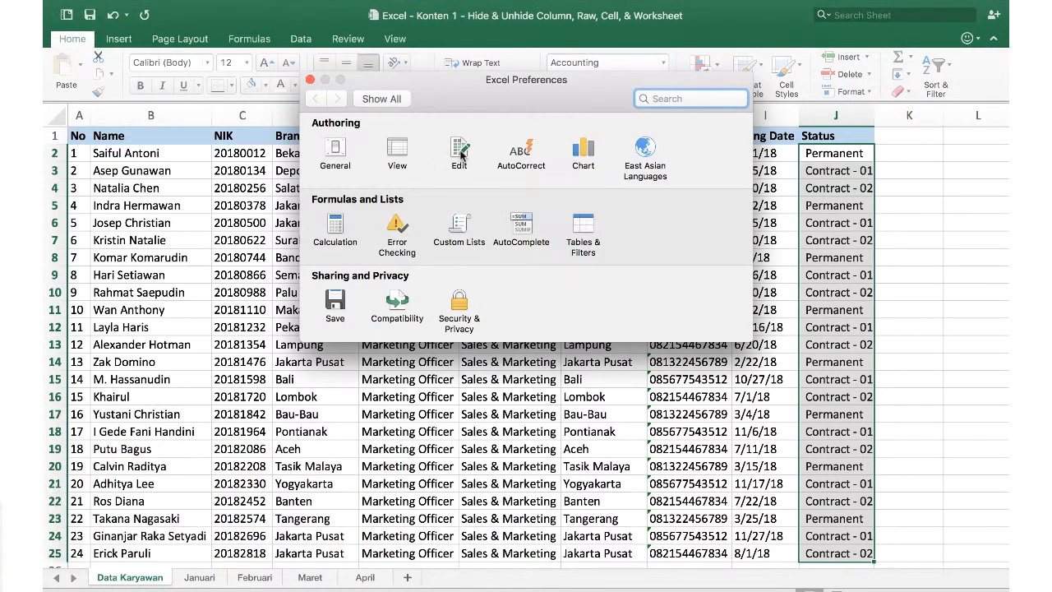
click(398, 151)
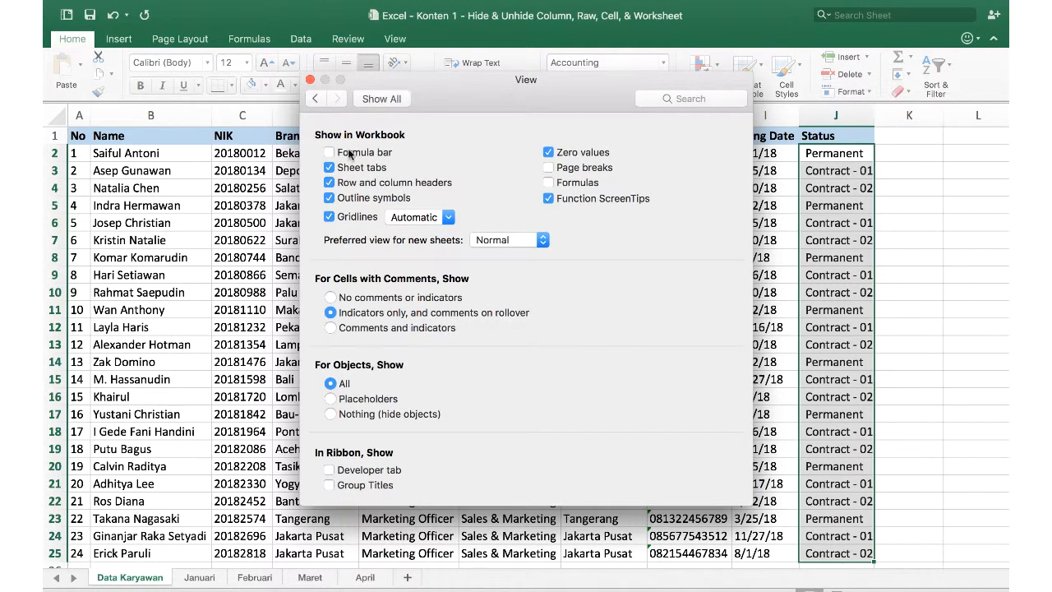
click(349, 153)
click(309, 80)
click(664, 209)
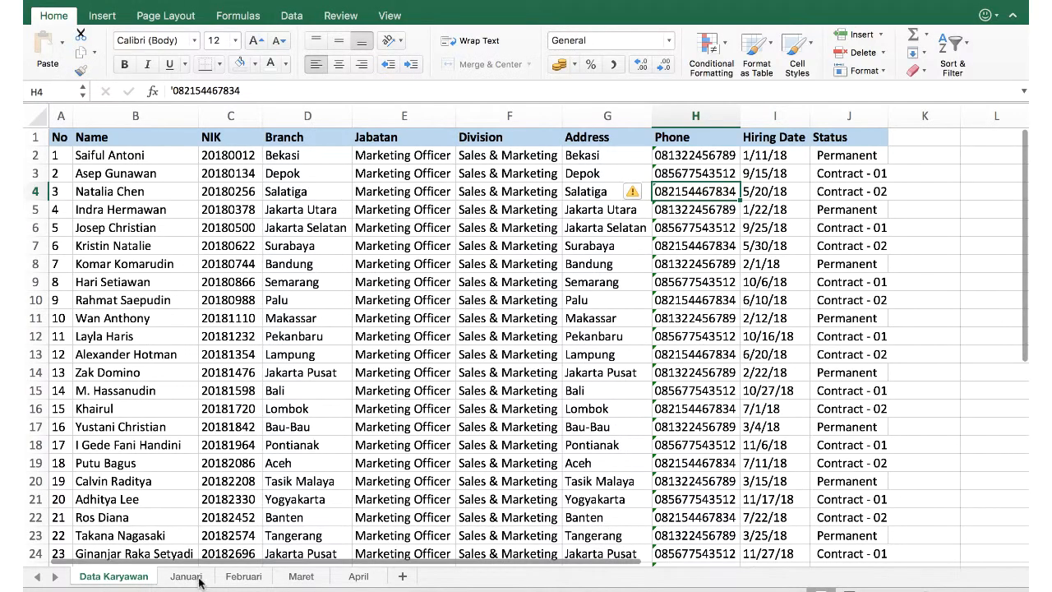
Hide the Januari worksheet.
click(196, 578)
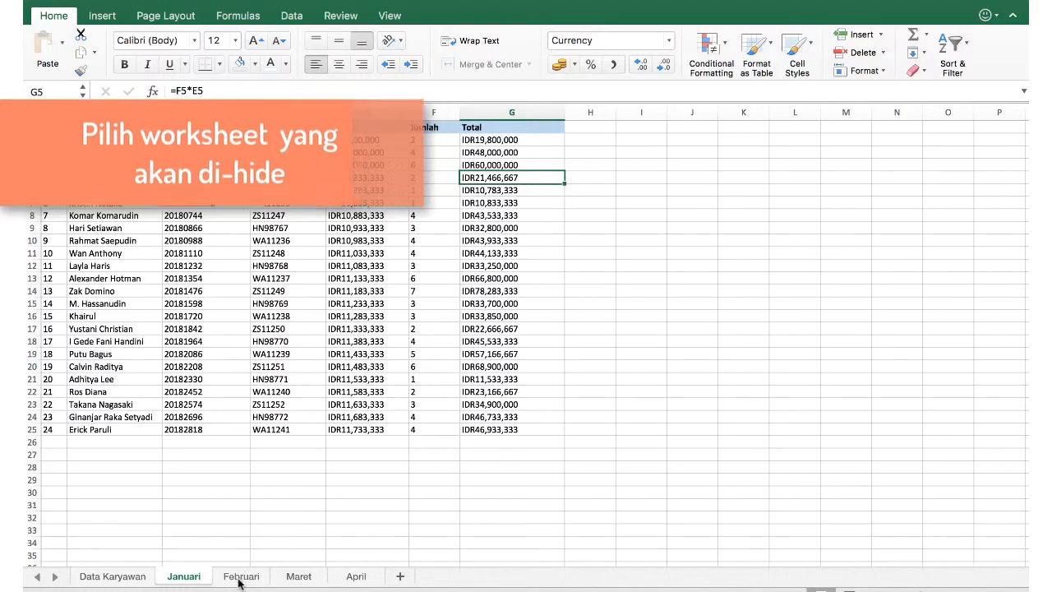
right_click(197, 580)
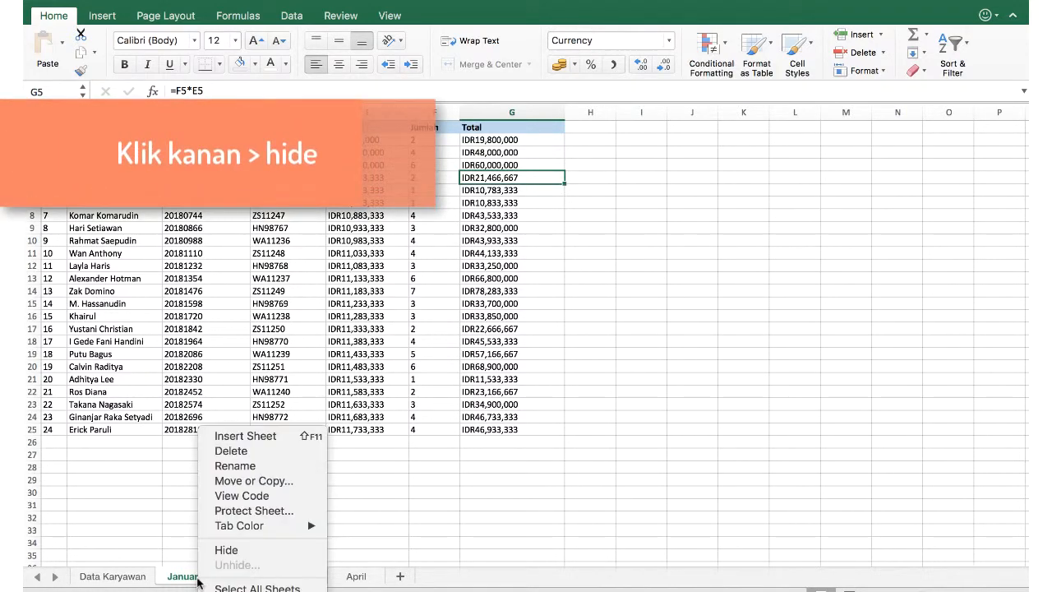
click(229, 550)
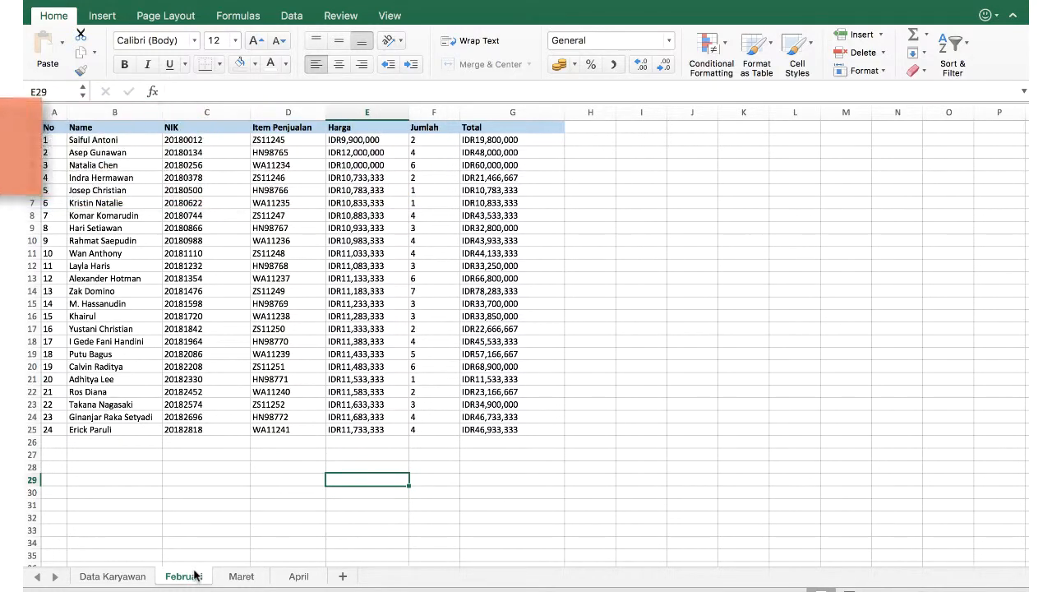
Unhide the Januari sheet through the Unhide dialog, then view the April sheet.
right_click(195, 574)
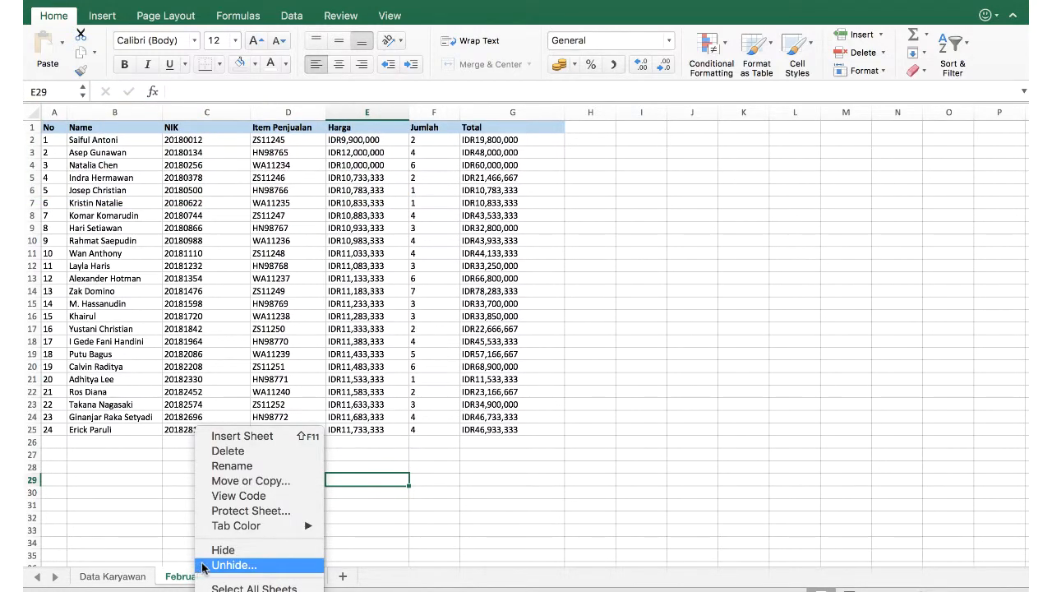
click(223, 564)
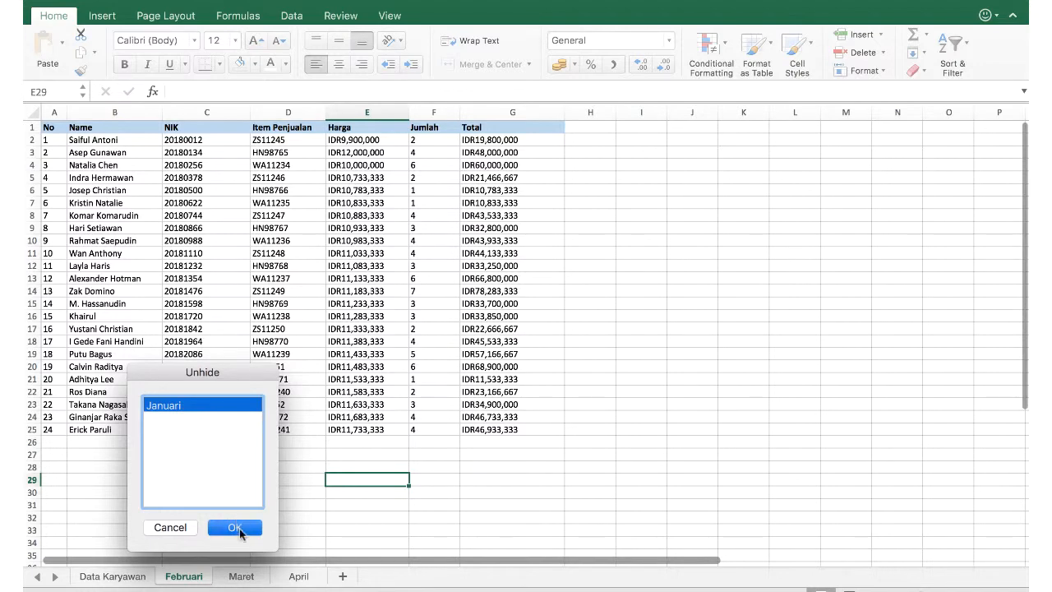
click(235, 528)
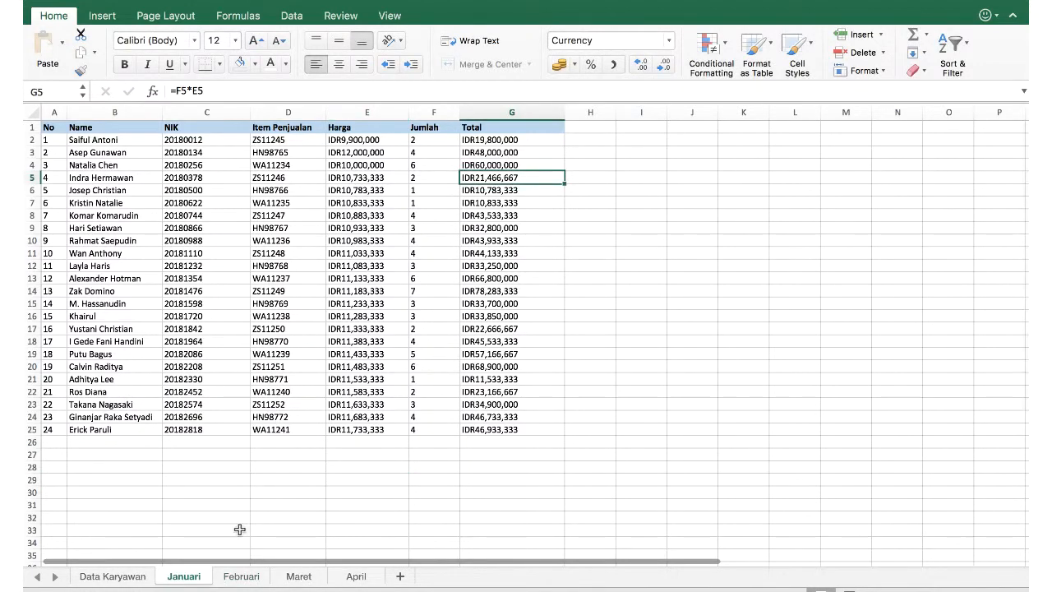
click(354, 575)
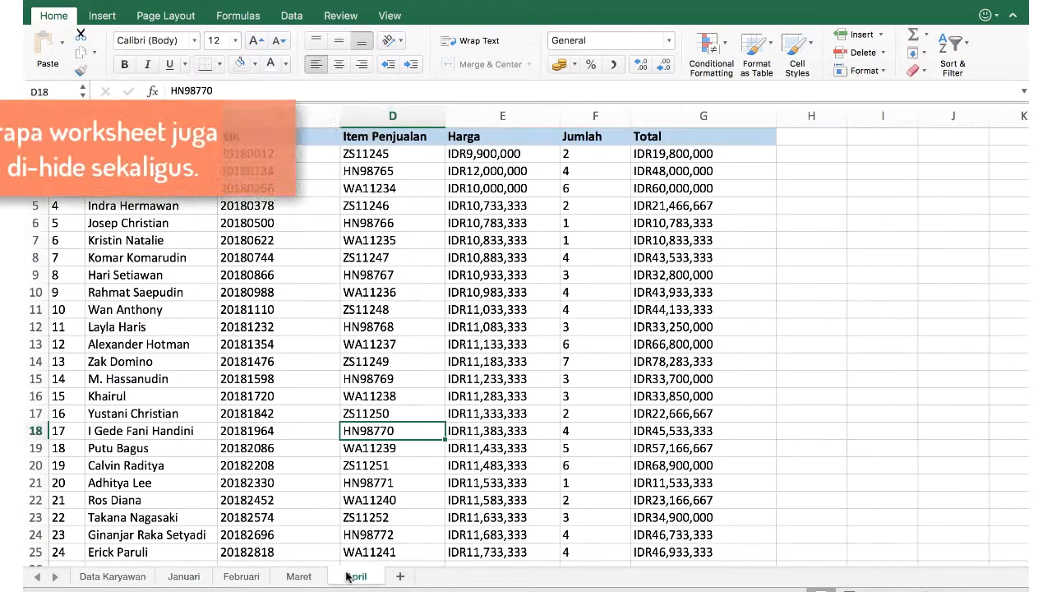
Group the Maret, April and Data Karyawan sheets and hide them together.
click(299, 576)
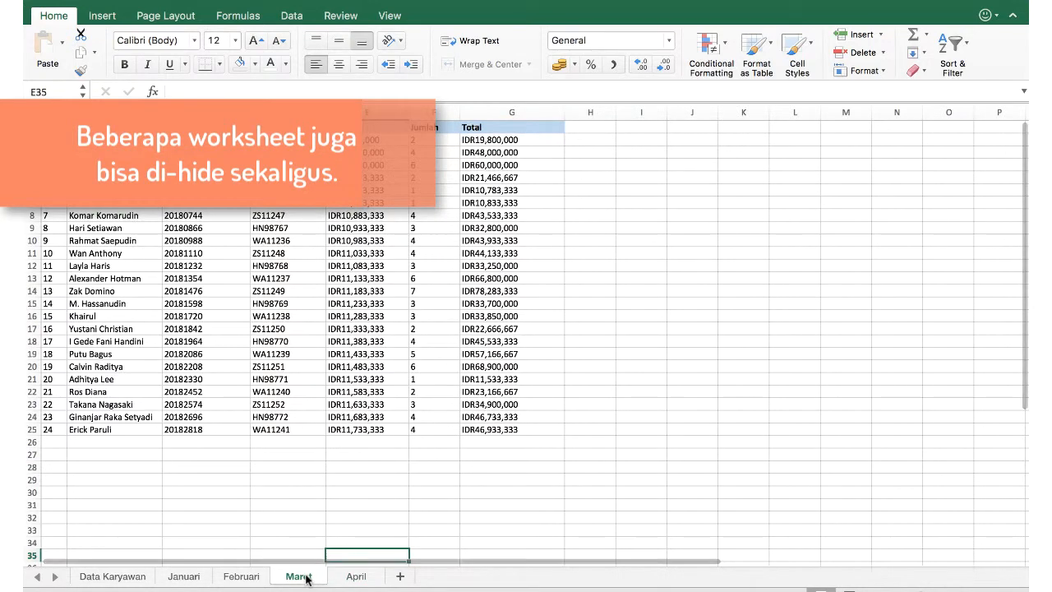
super+click(353, 576)
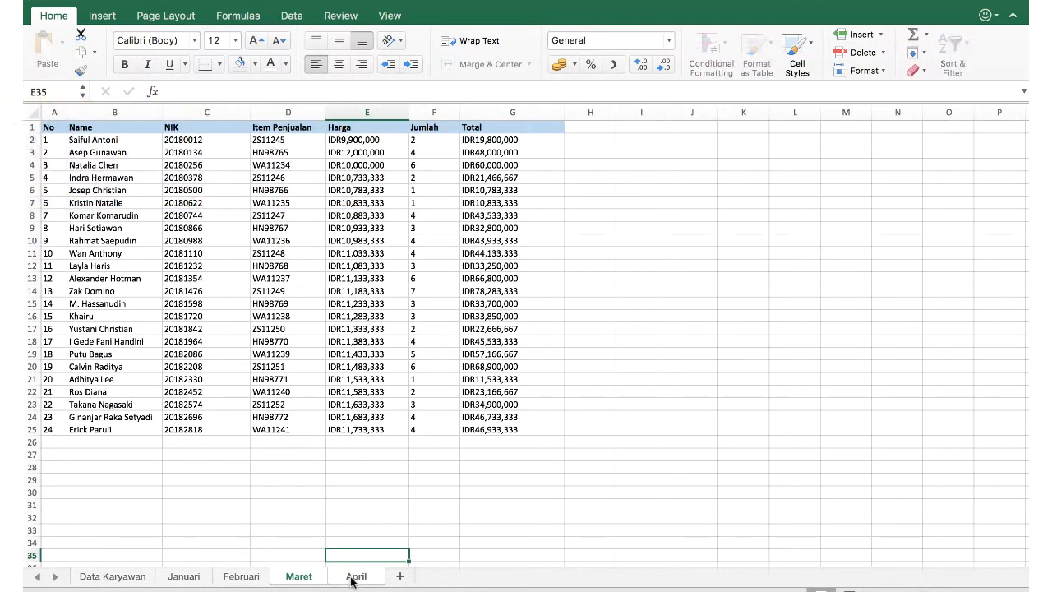
super+click(127, 578)
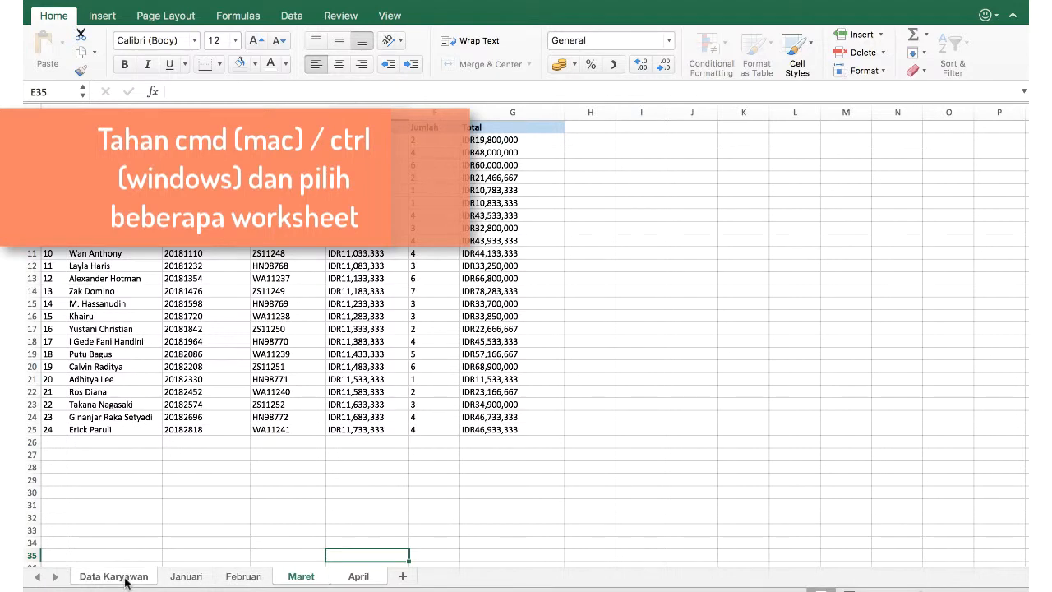
right_click(125, 579)
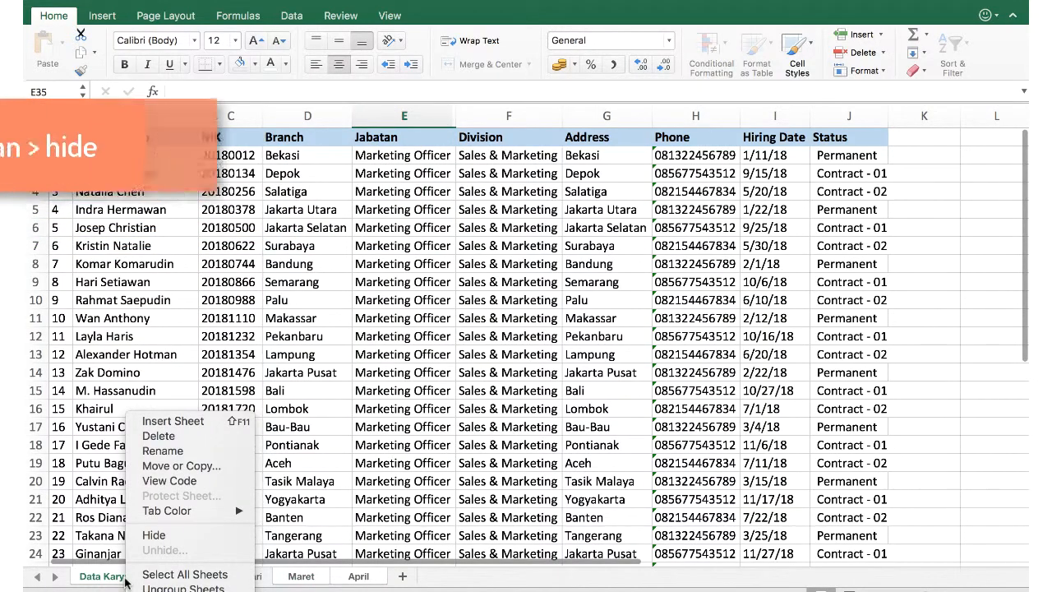
click(155, 536)
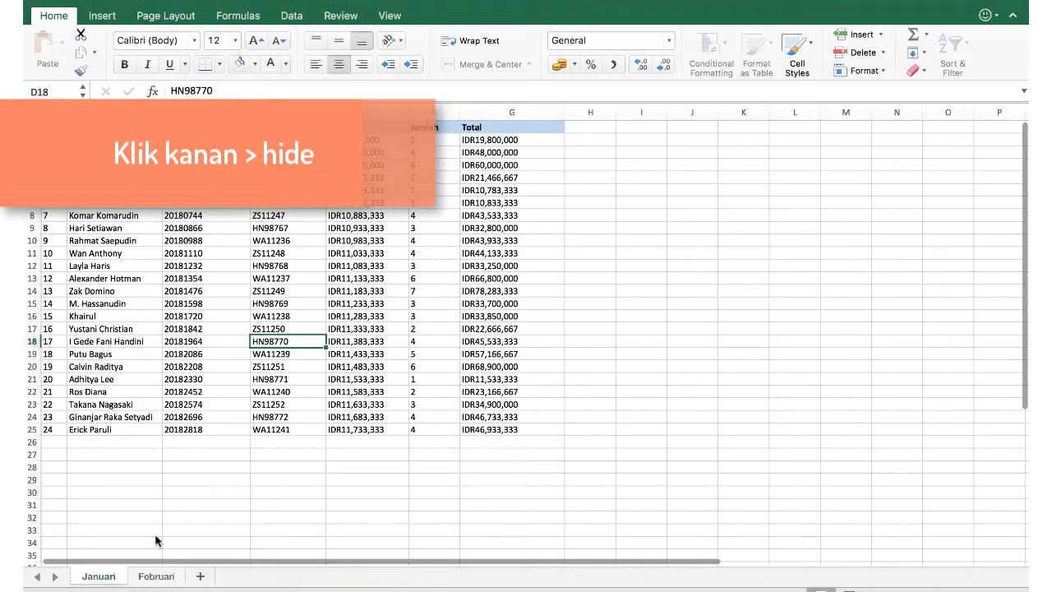
Unhide the Data Karyawan sheet, then unhide the Maret sheet.
right_click(116, 580)
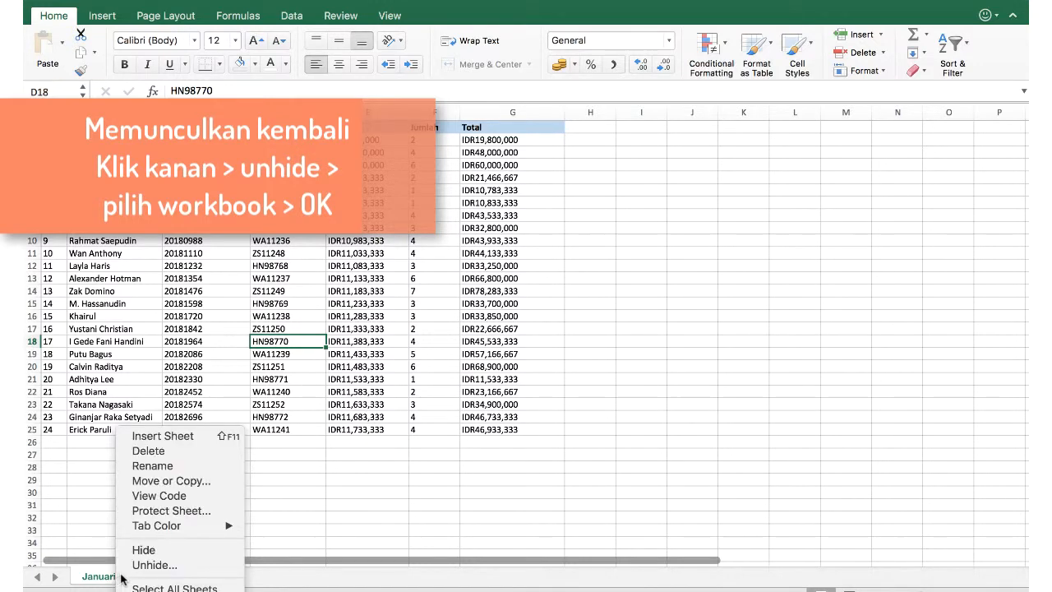
click(129, 567)
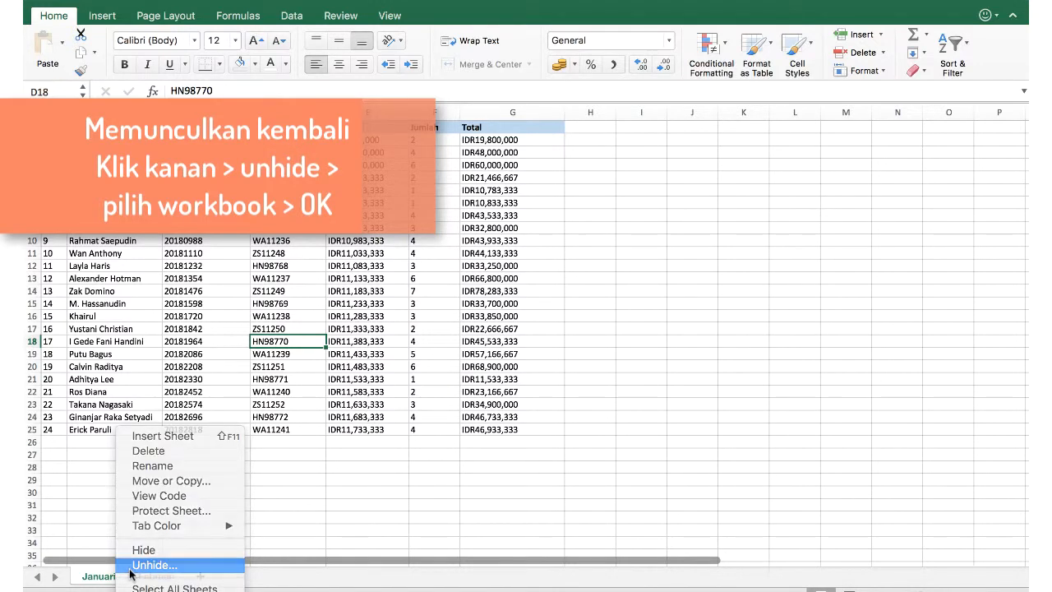
click(119, 420)
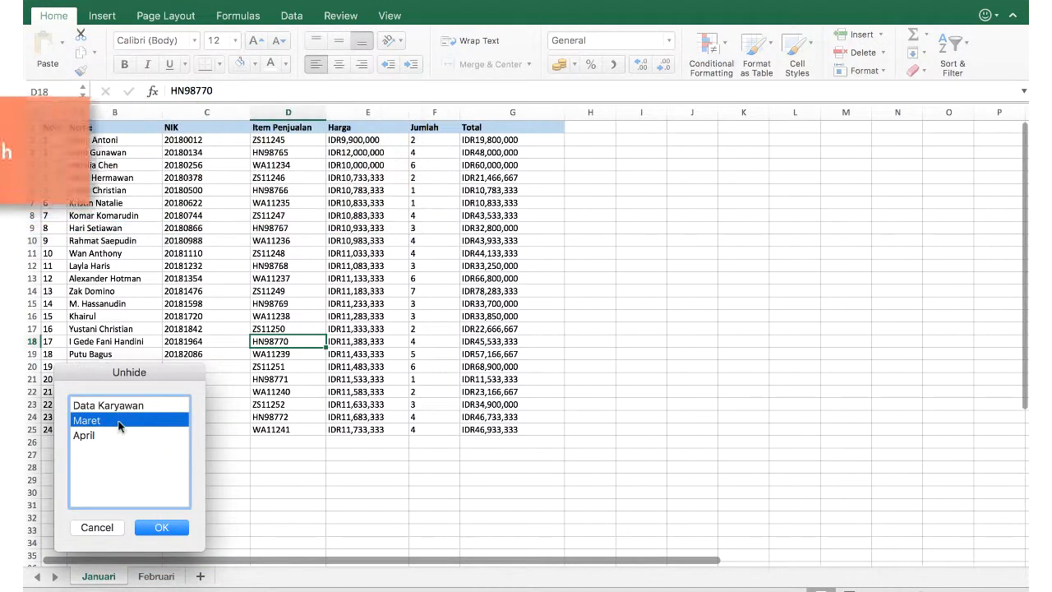
click(131, 407)
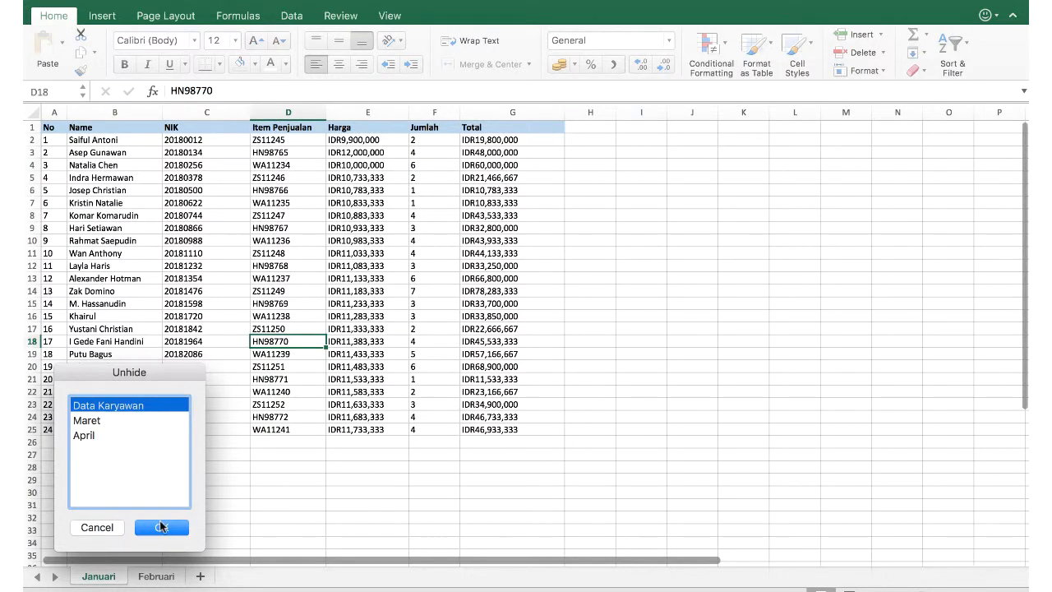
click(161, 527)
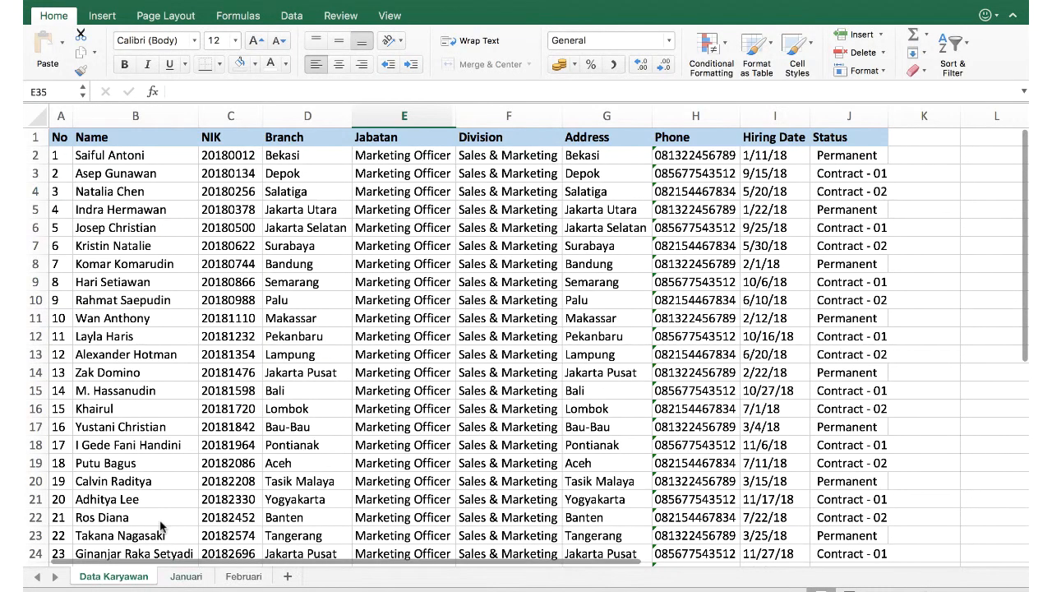
right_click(130, 578)
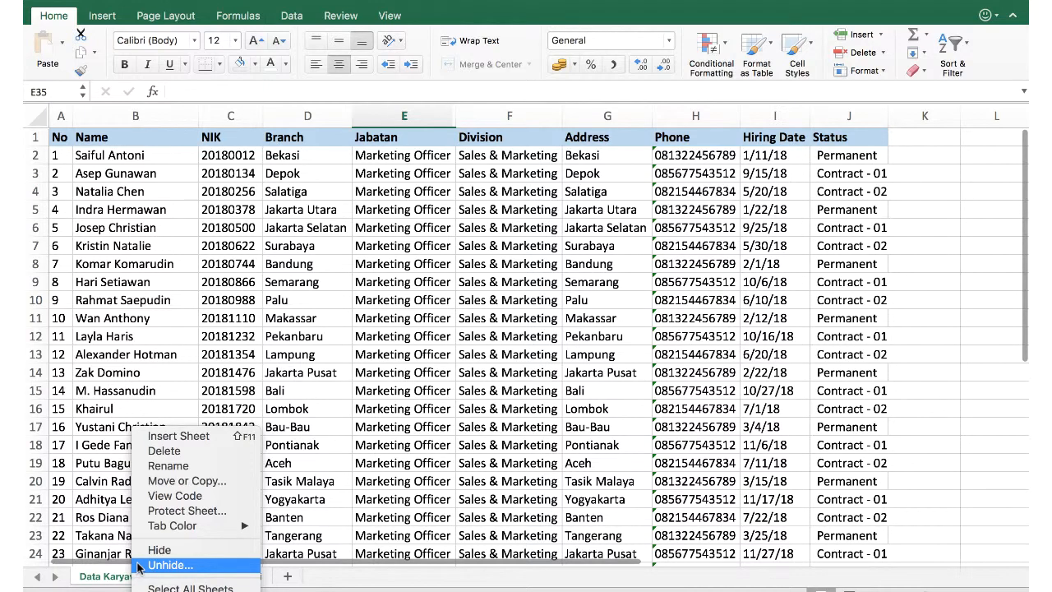
click(139, 565)
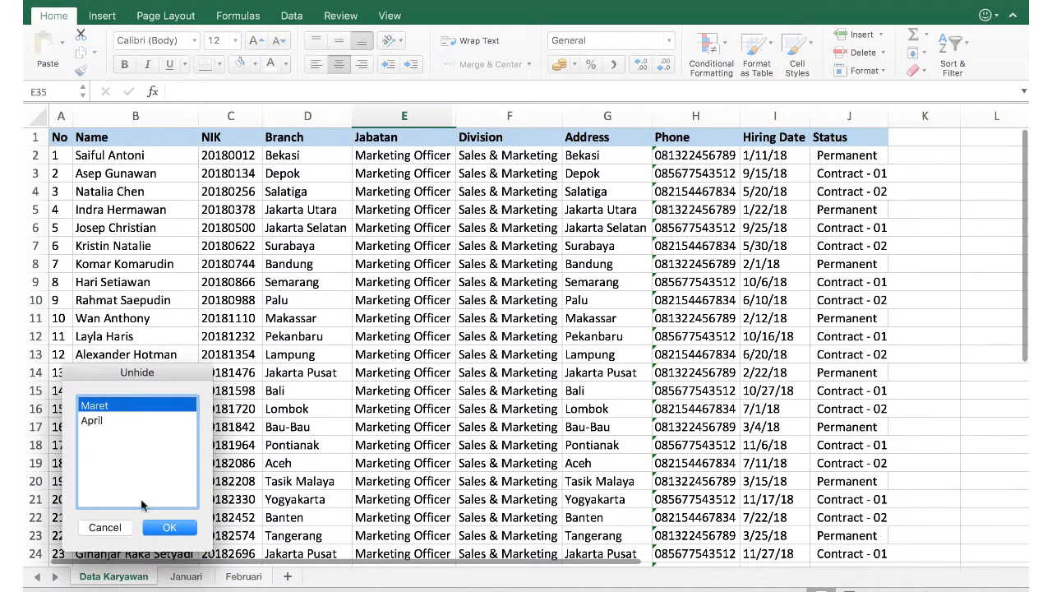
click(161, 528)
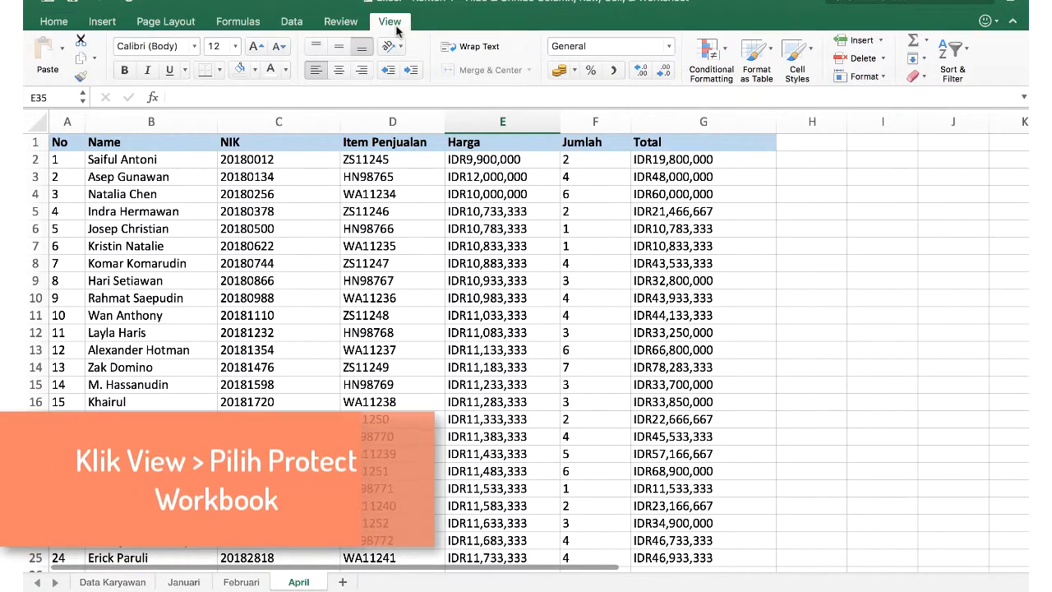
Protect the workbook structure with a verified password, then test that new sheets can't be added.
click(391, 23)
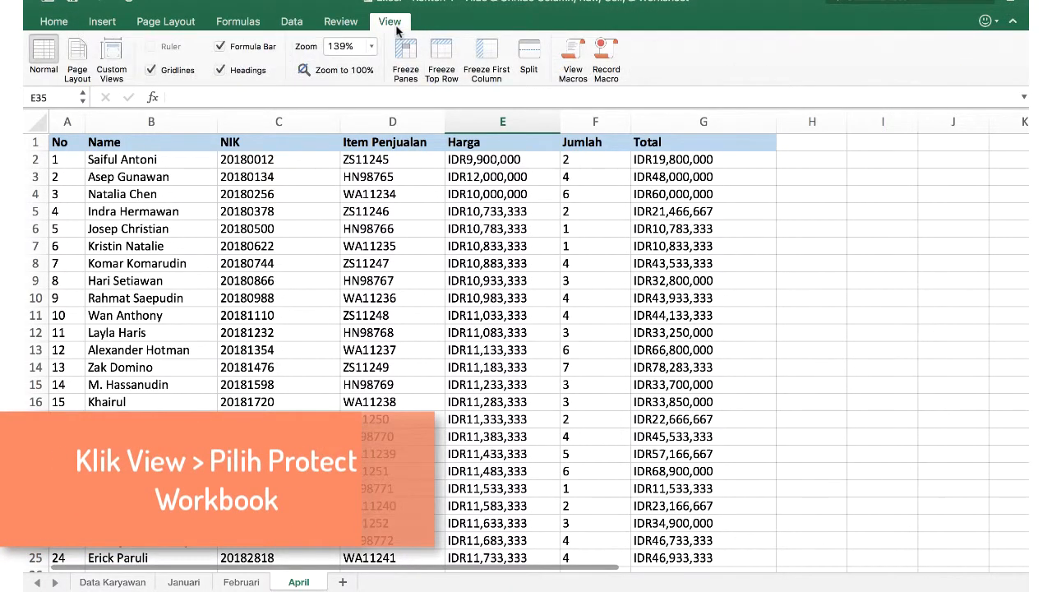
click(342, 23)
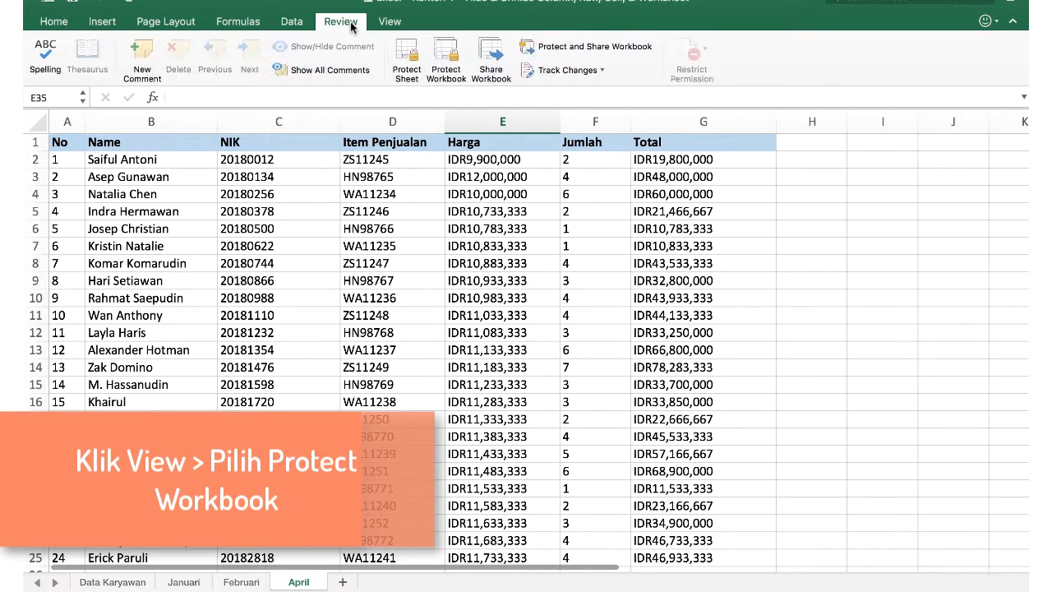
click(448, 50)
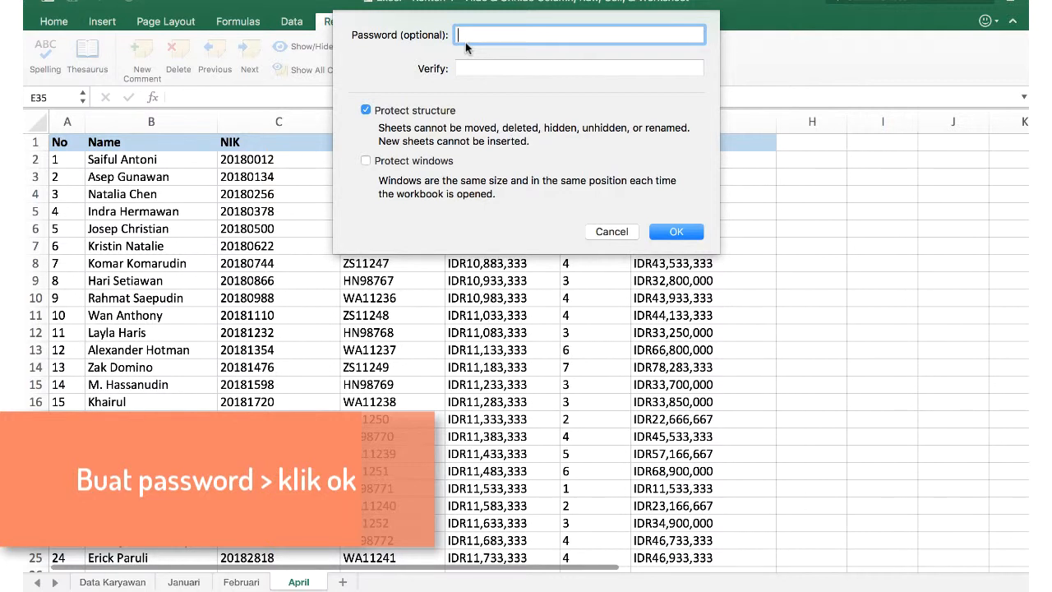
click(473, 65)
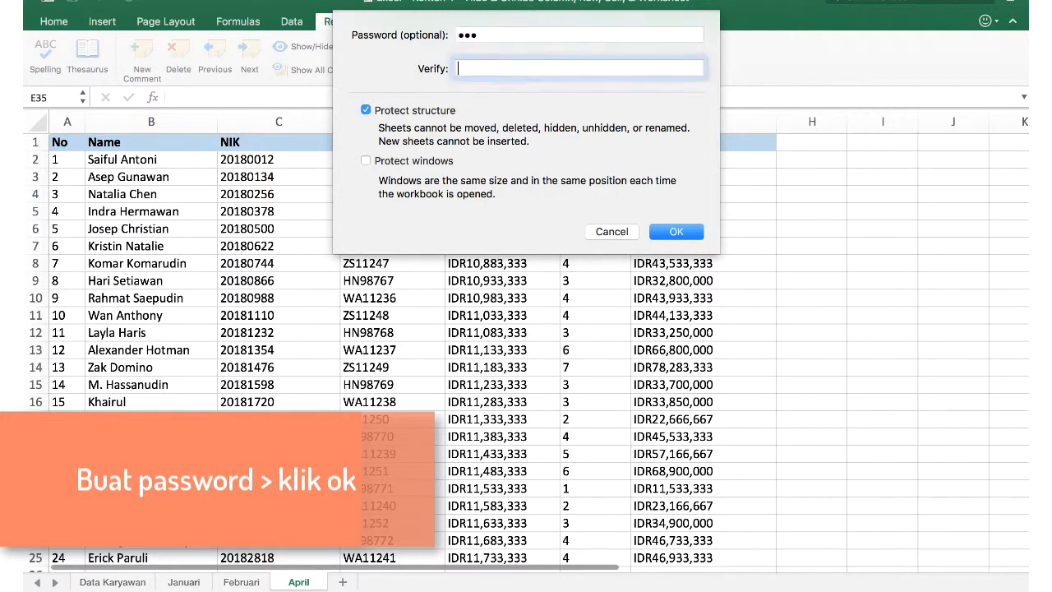
text(123)
click(662, 237)
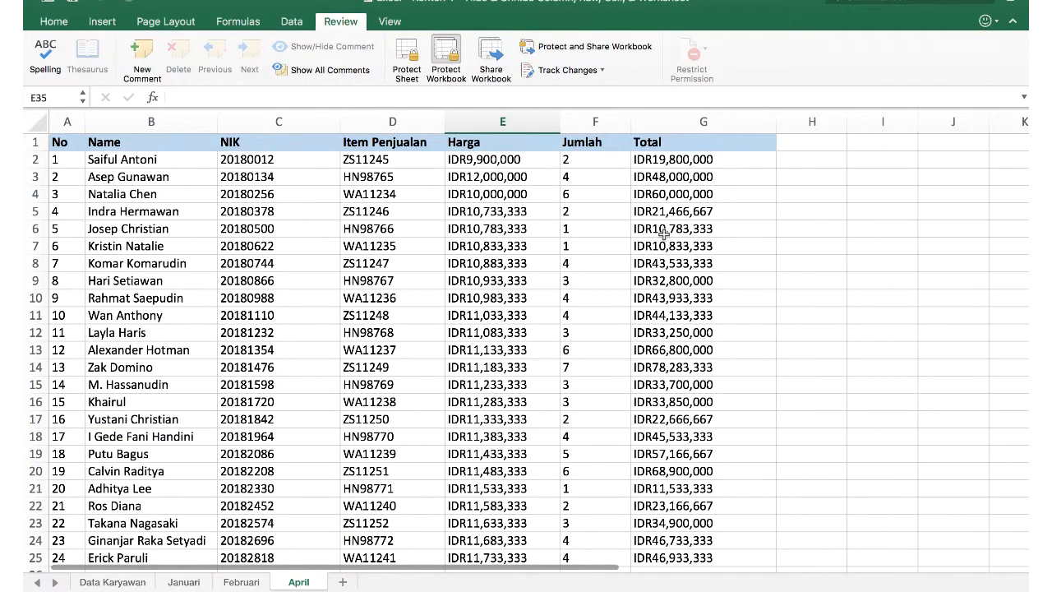
click(342, 582)
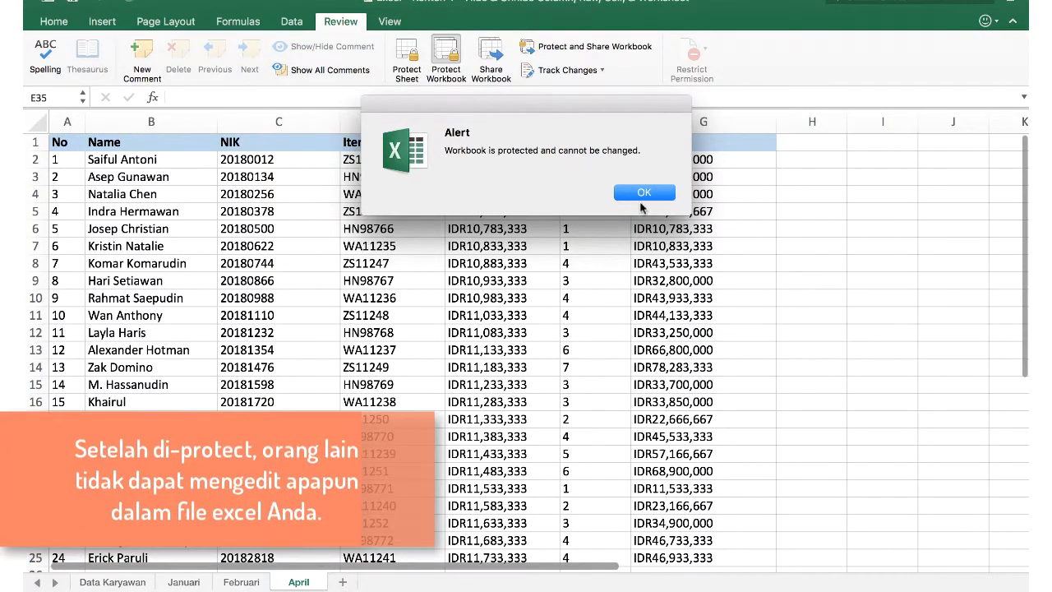
click(645, 192)
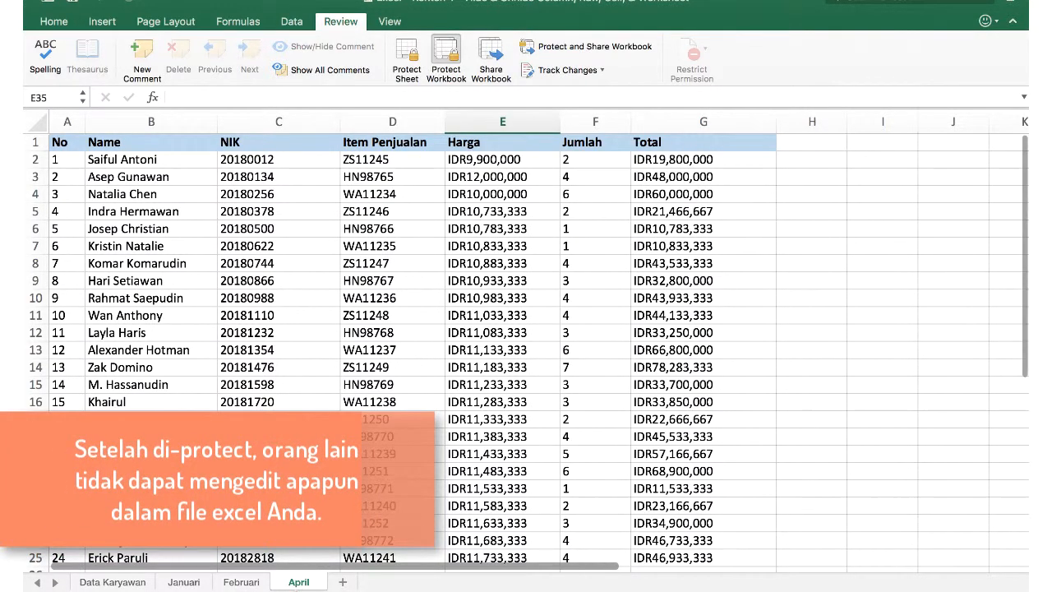
right_click(299, 584)
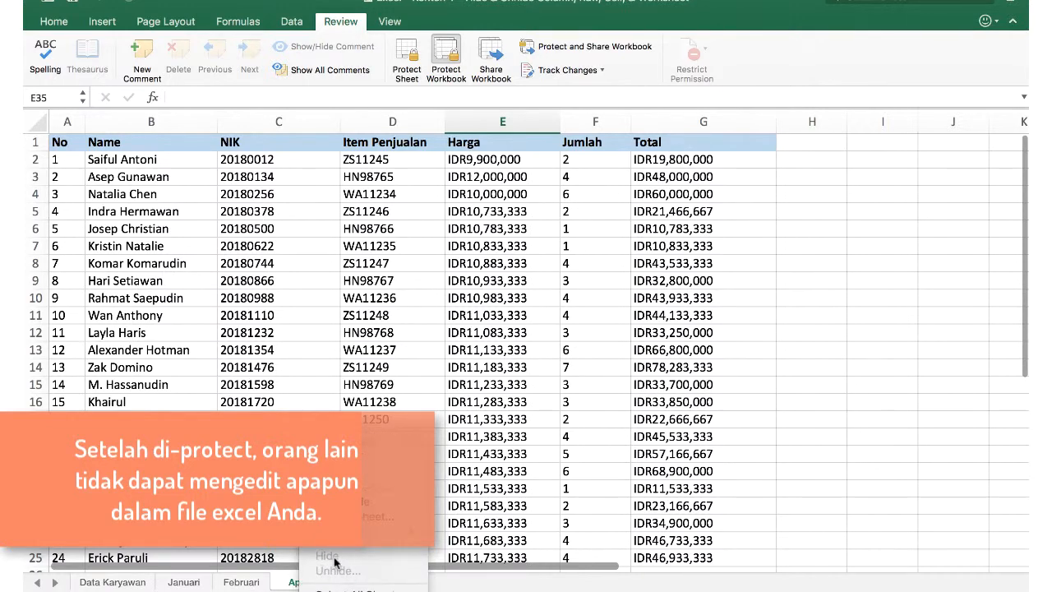
click(485, 442)
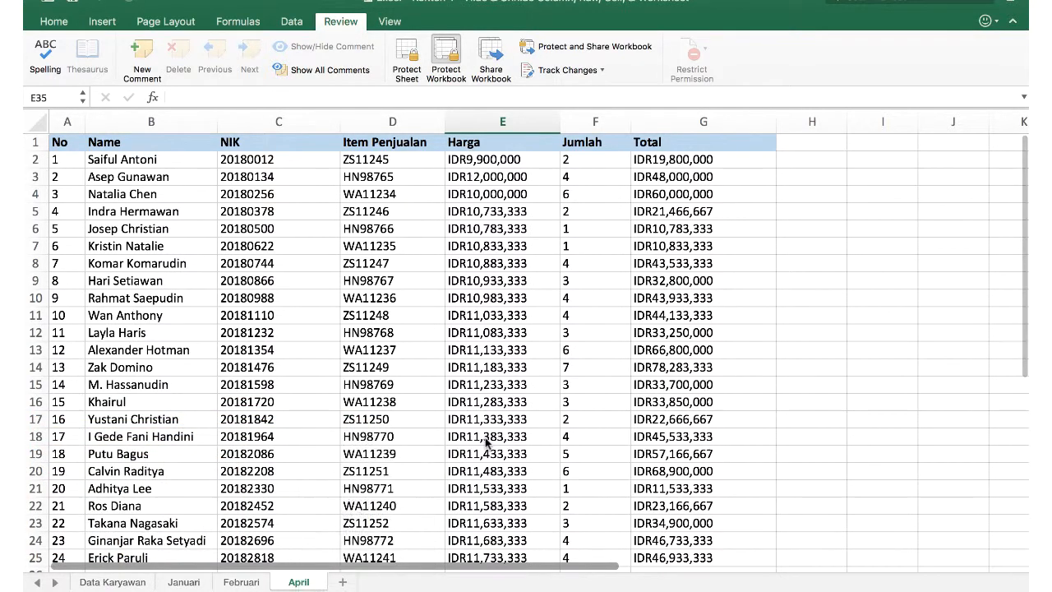
click(485, 439)
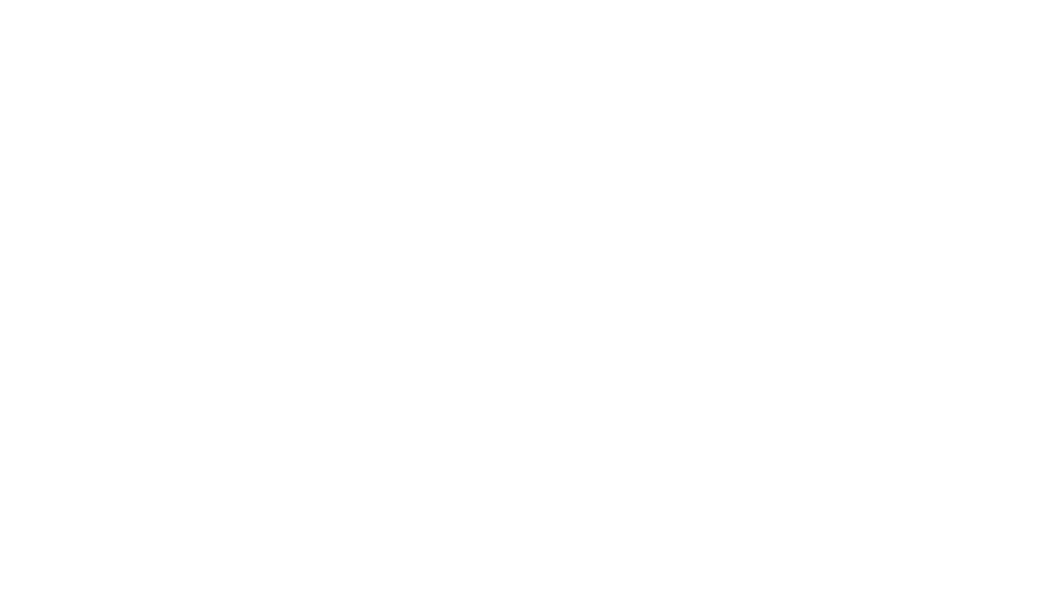